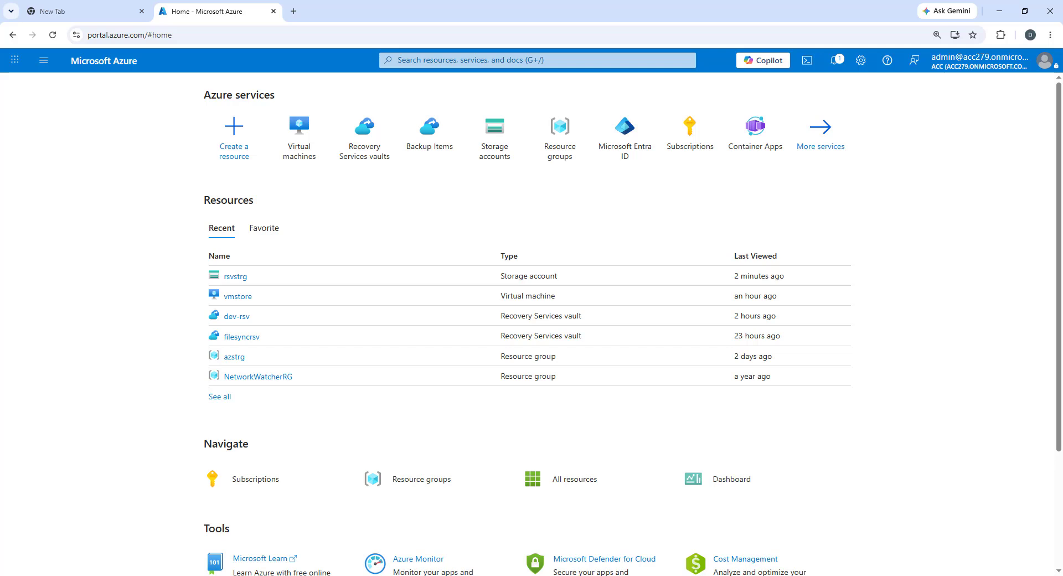
Step: Open the rsvstrg storage account's rsv classic file share and browse its stored files
left_click(236, 276)
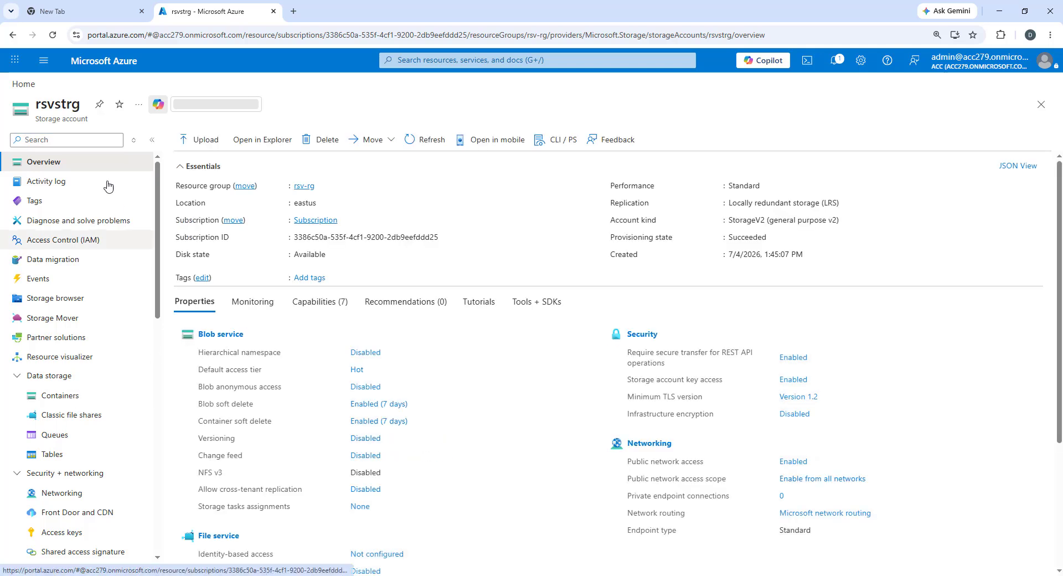
left_click(78, 417)
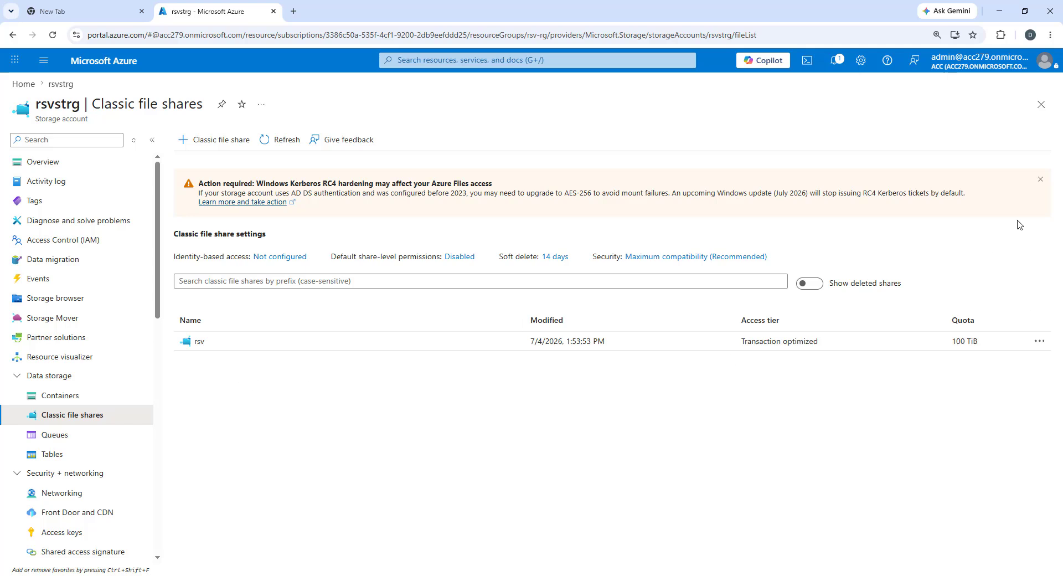
left_click(1040, 182)
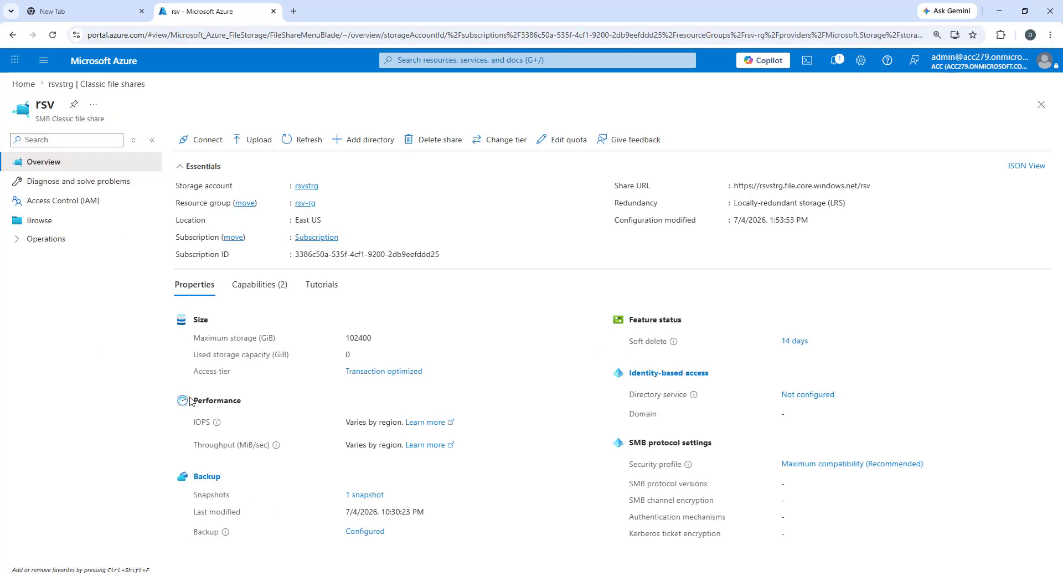
left_click(40, 220)
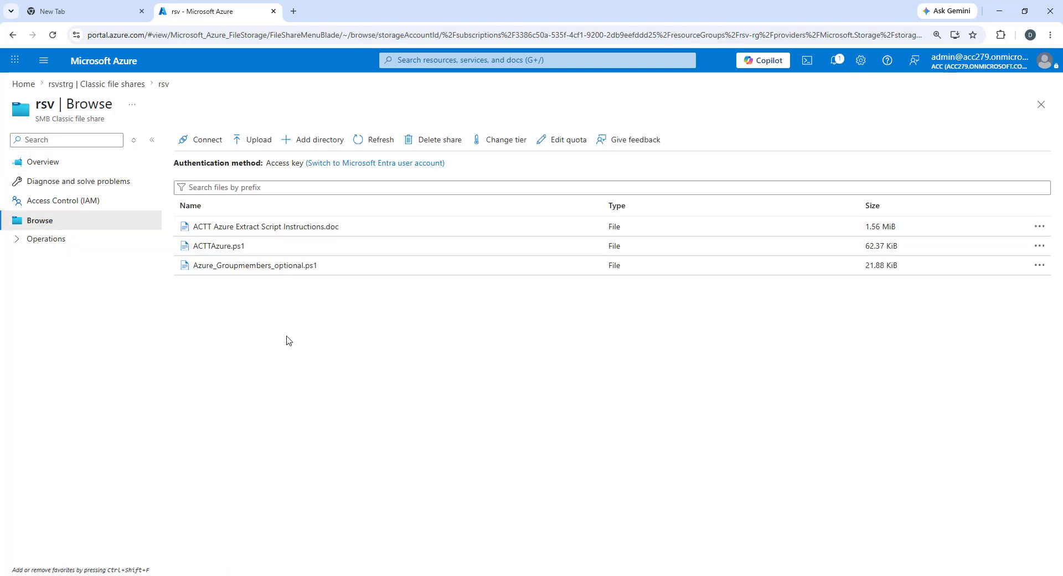
left_click(118, 86)
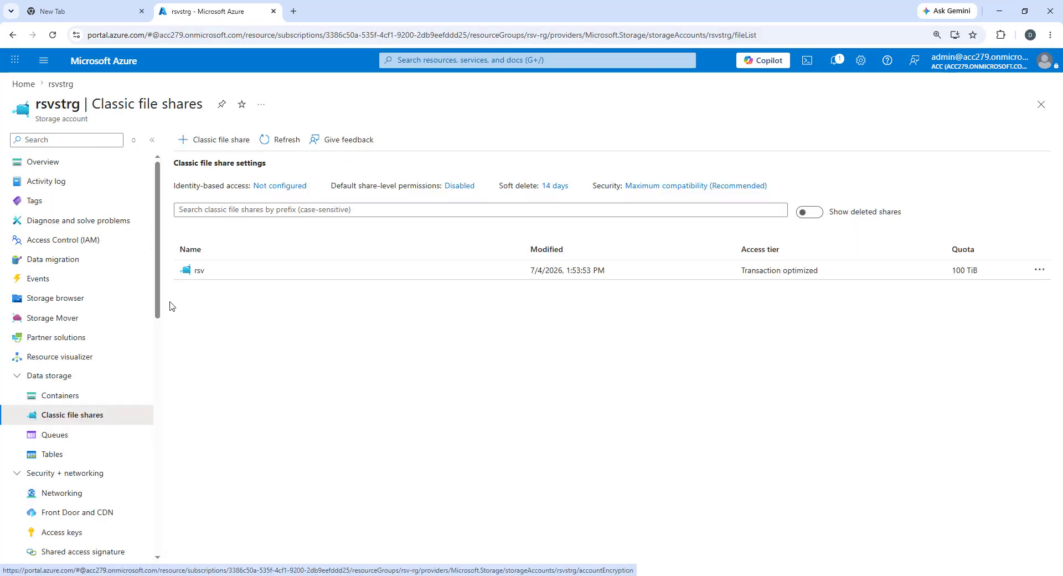
scroll(87, 481, "down", 9)
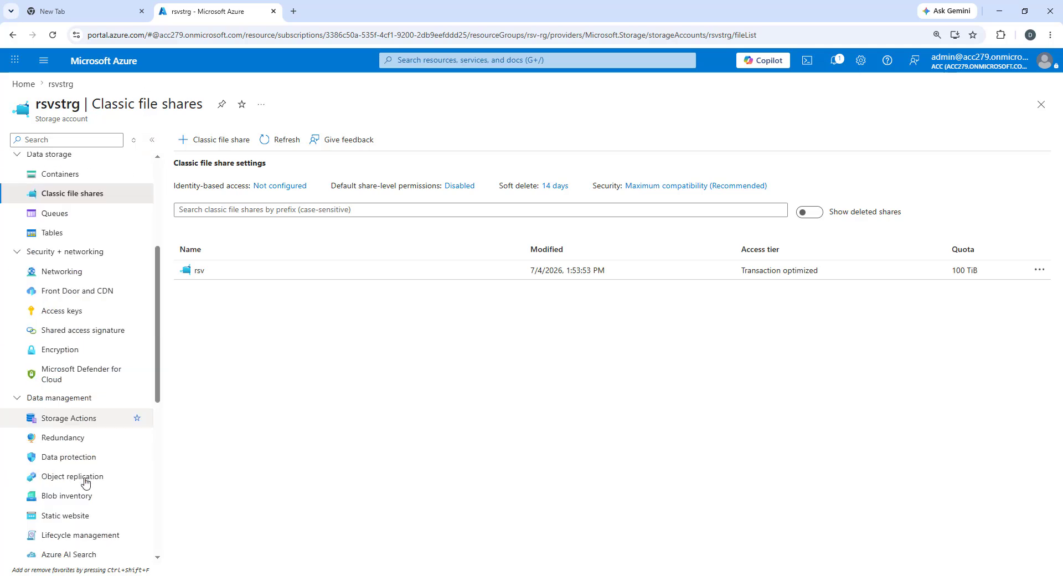
scroll(86, 492, "down", 3)
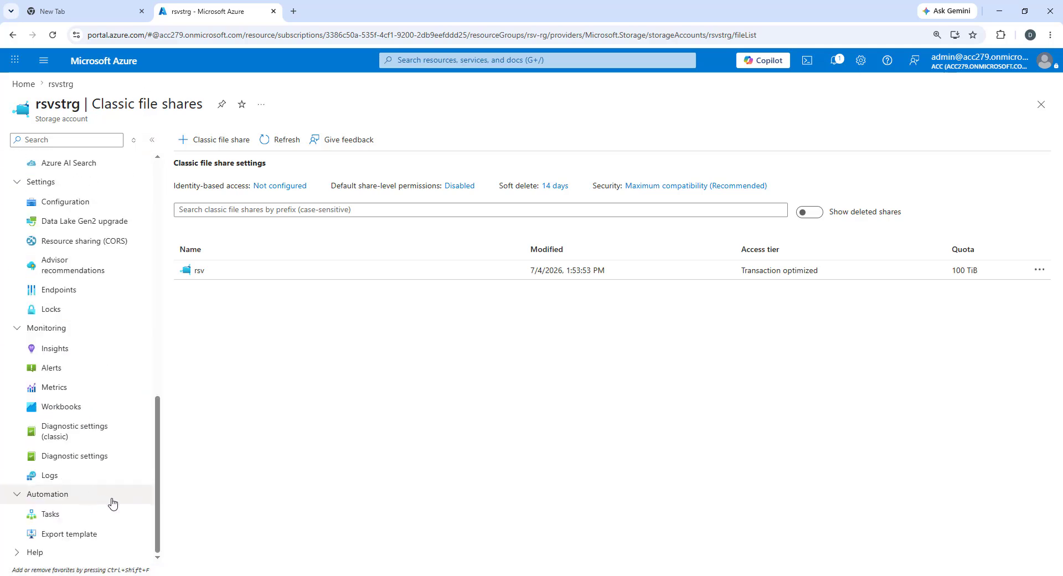
scroll(135, 214, "up", 3)
Step: Start configuring a backup in the dev-rsv Recovery Services vault with Azure file share as the workload
left_click(117, 56)
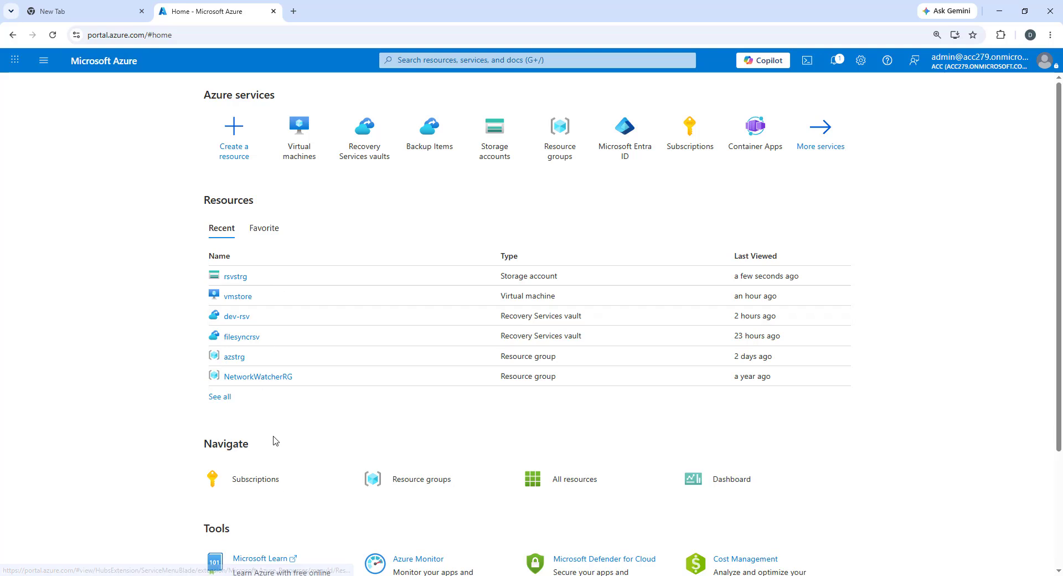
left_click(237, 317)
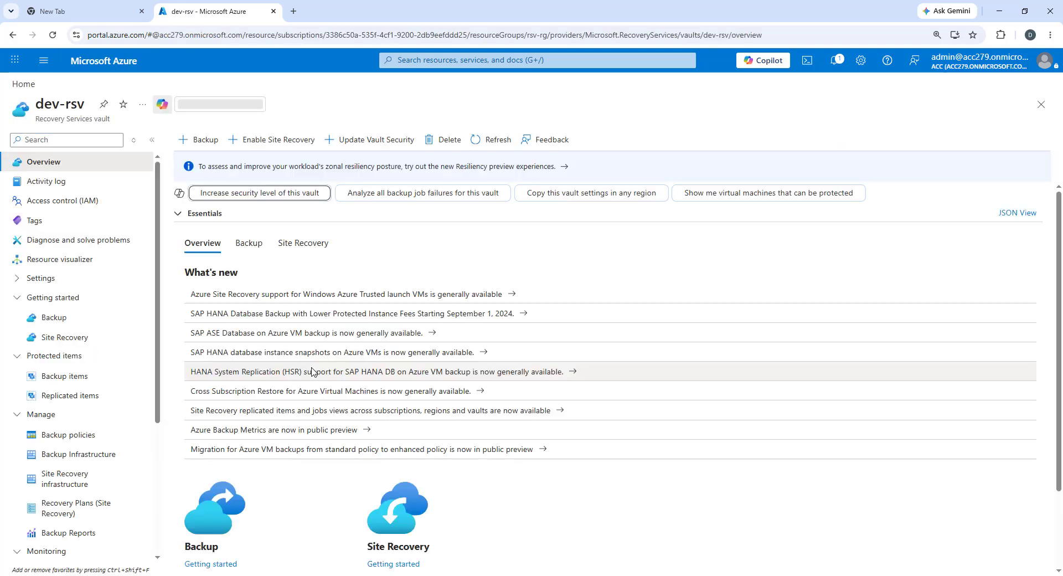
left_click(61, 323)
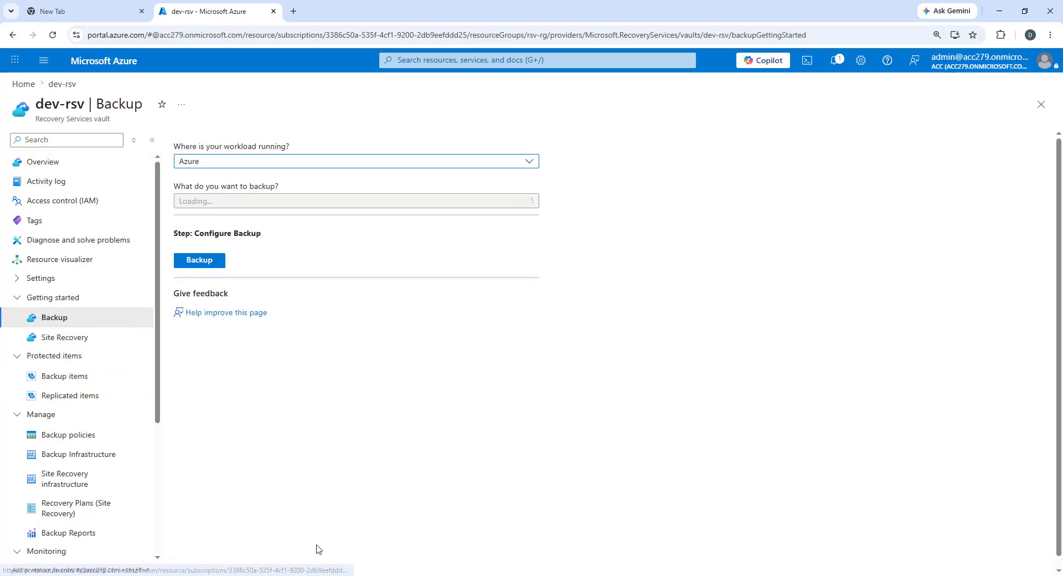
left_click(256, 208)
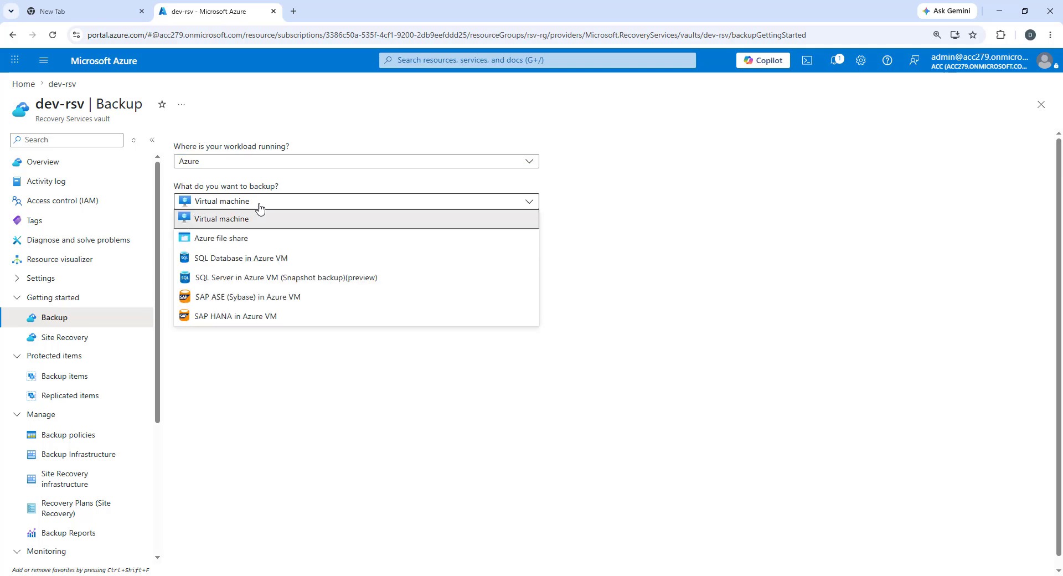
left_click(240, 241)
left_click(199, 266)
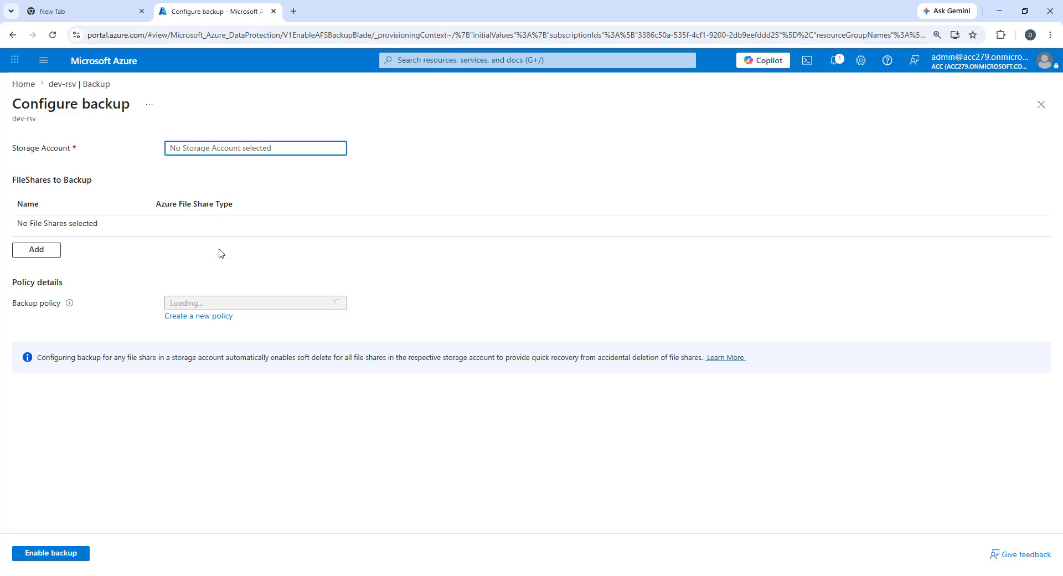
Step: Select rsvstrg as the storage account for the file share backup
left_click(174, 161)
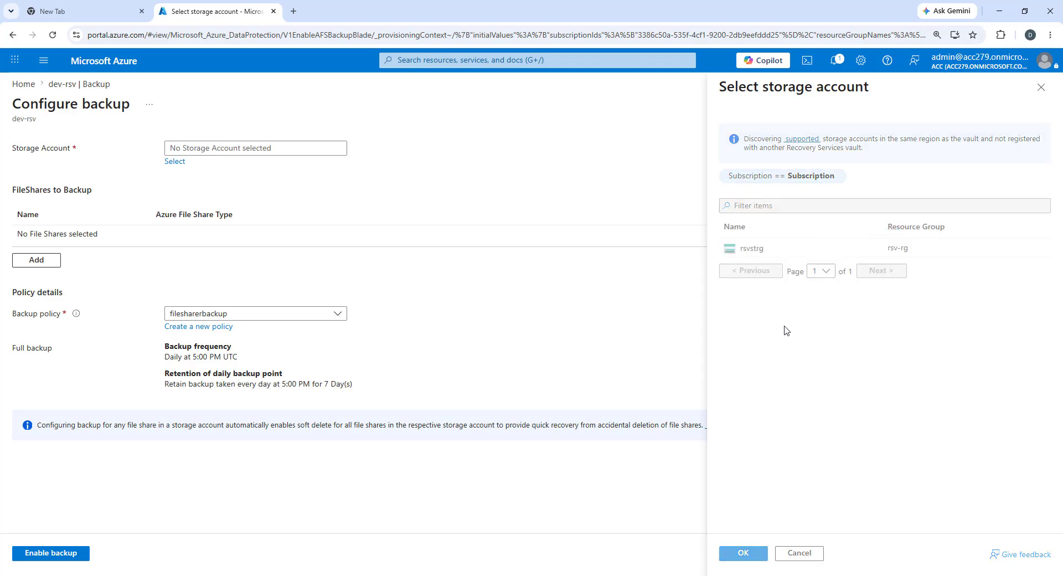
left_click(752, 248)
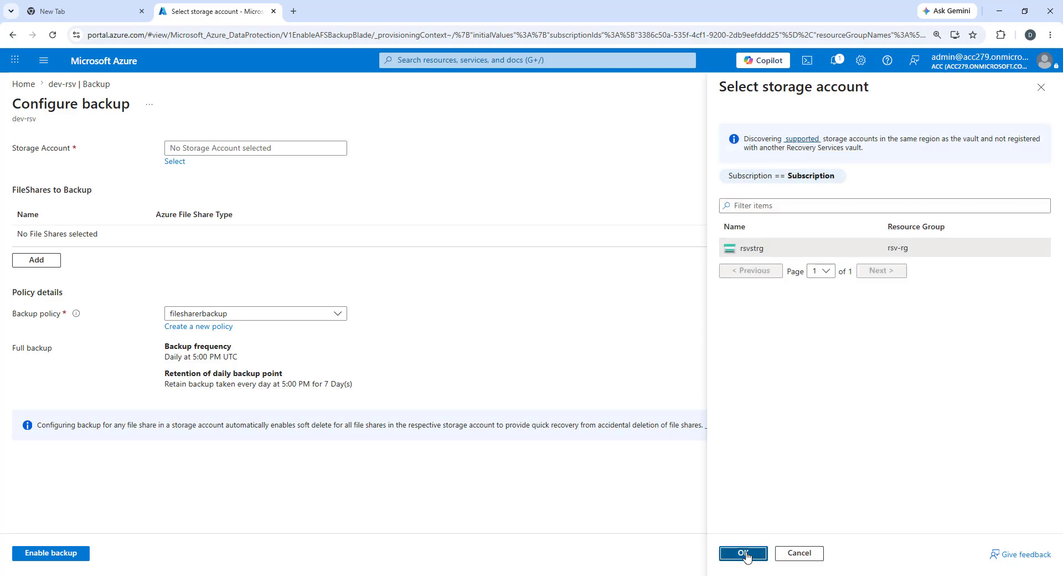
left_click(743, 552)
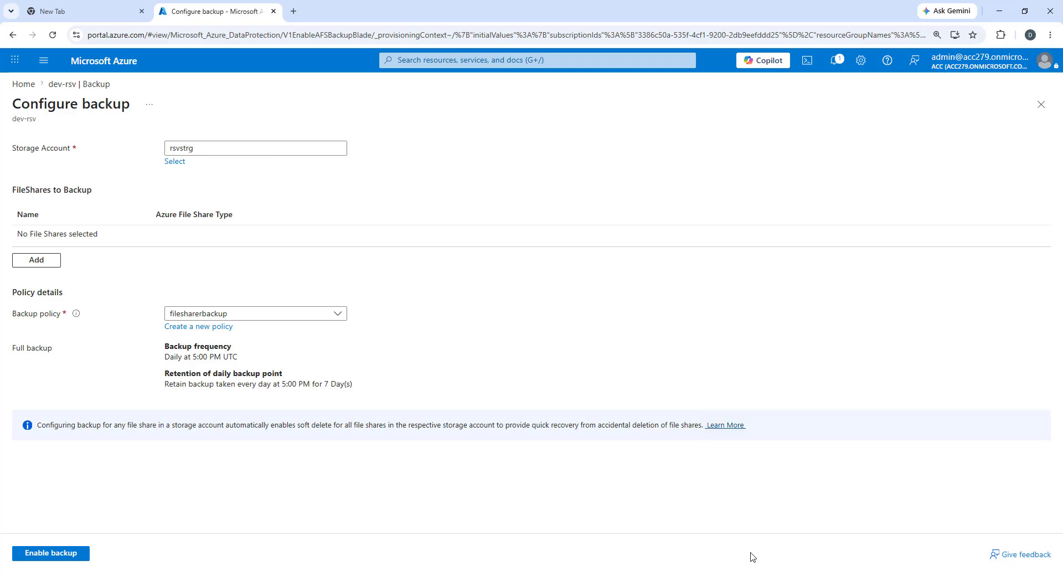
Step: Try to add a file share from rsvstrg to the backup, and leave the configuration without enabling it
left_click(37, 260)
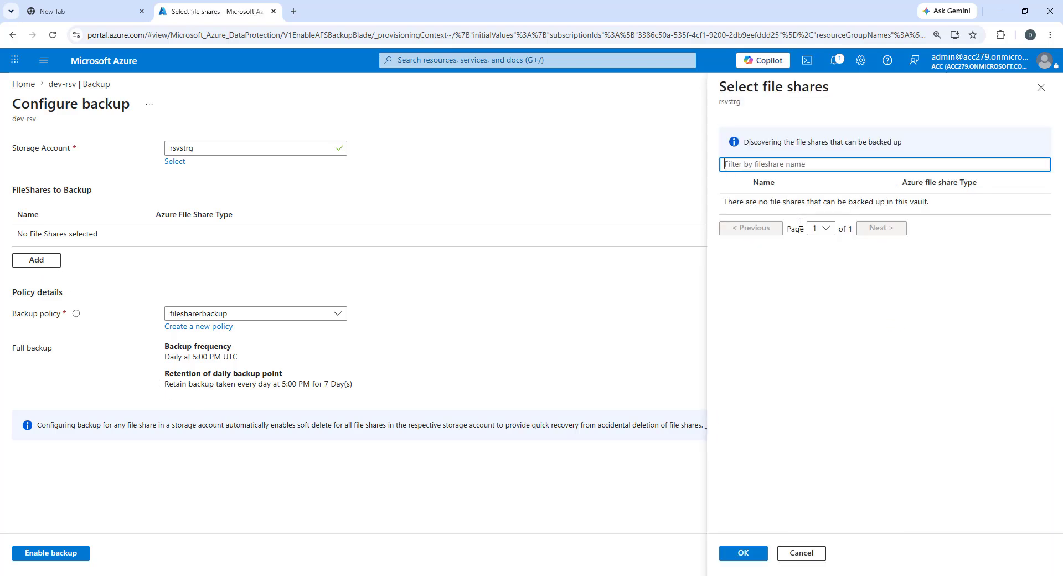
left_click(794, 183)
left_click(793, 165)
left_click(797, 193)
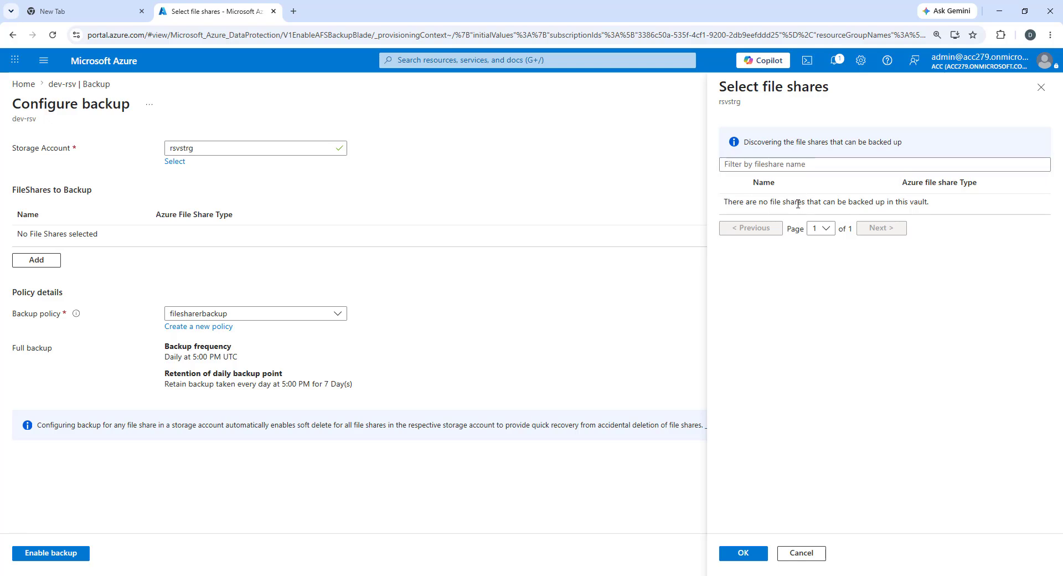
left_click(807, 557)
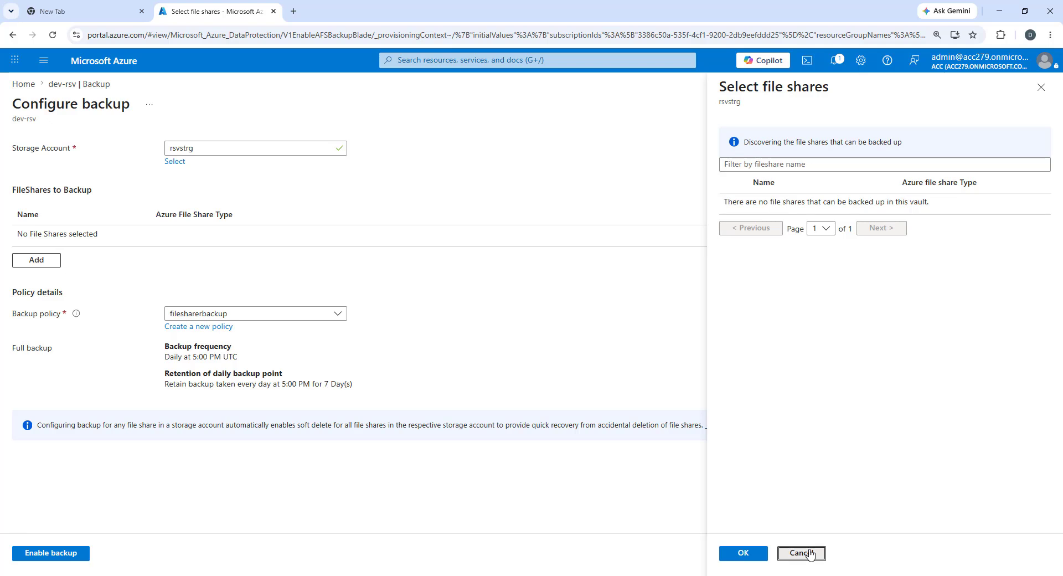
left_click(53, 262)
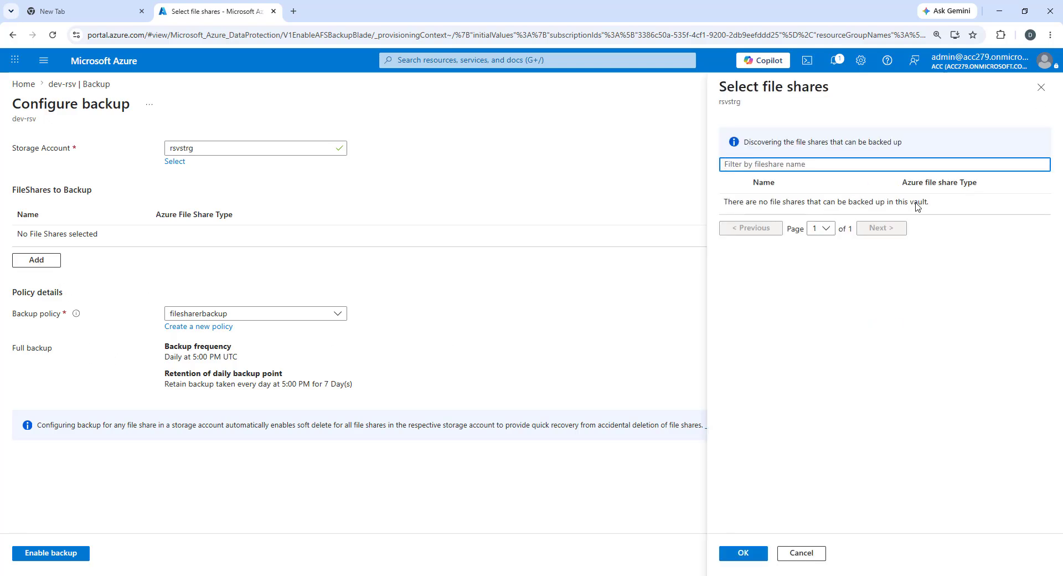
left_click(916, 202)
left_click(918, 162)
left_click(1041, 87)
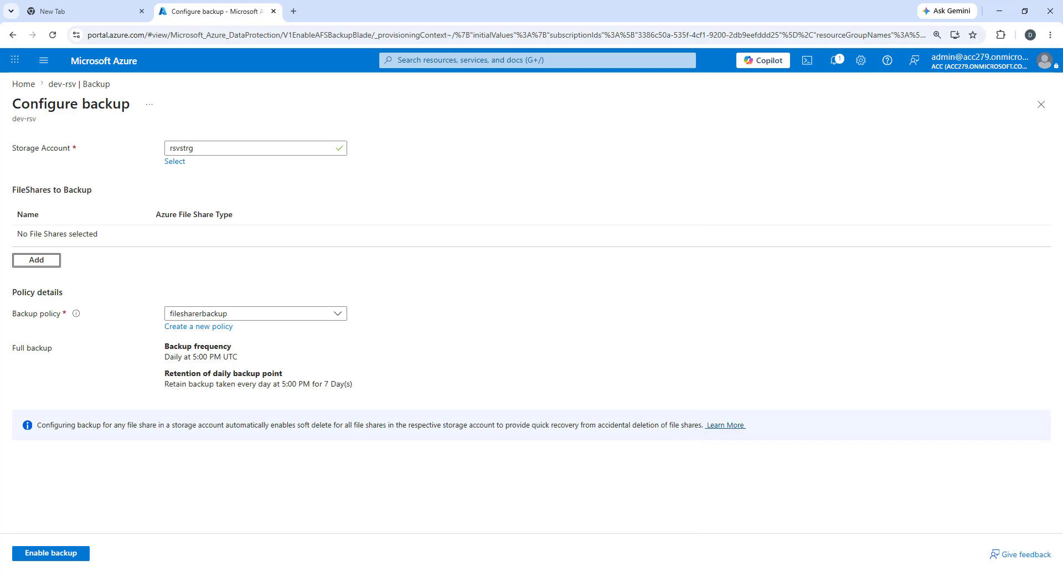
left_click(72, 84)
left_click(113, 70)
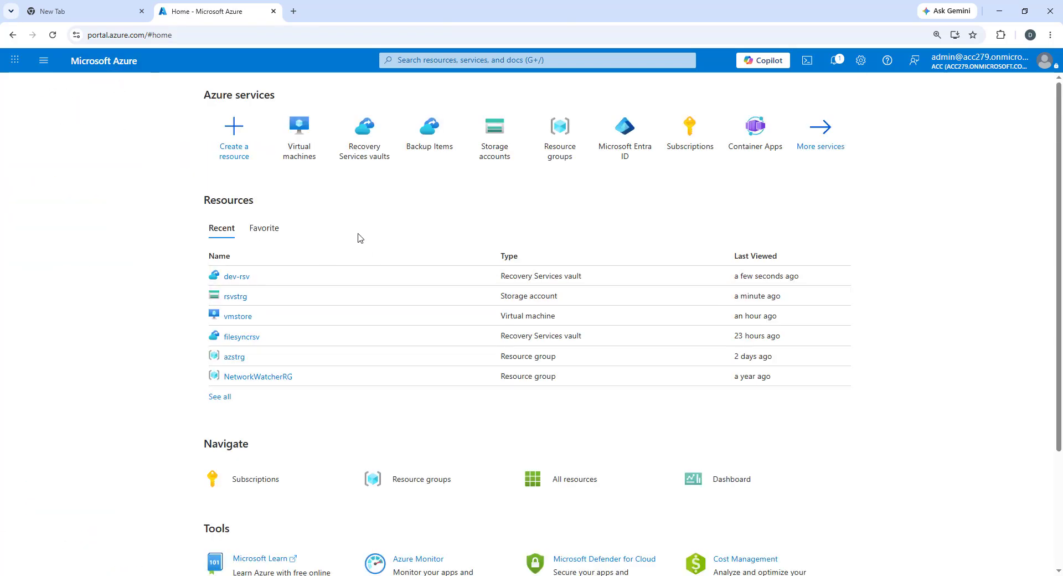
Step: Open the dev-rsv vault's backup items of the Azure Storage (Azure Files) type
left_click(368, 135)
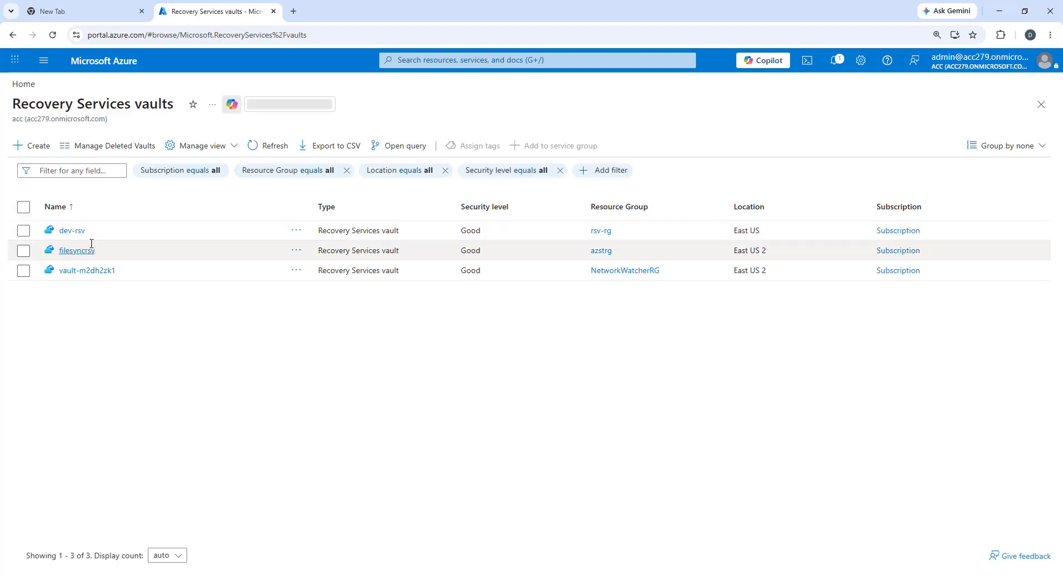
left_click(72, 230)
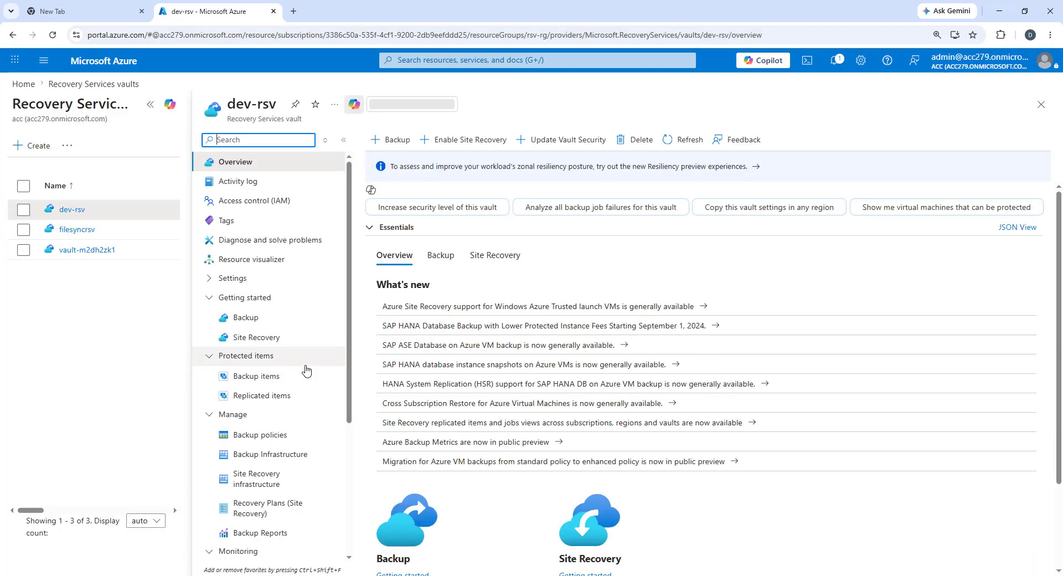
left_click(250, 319)
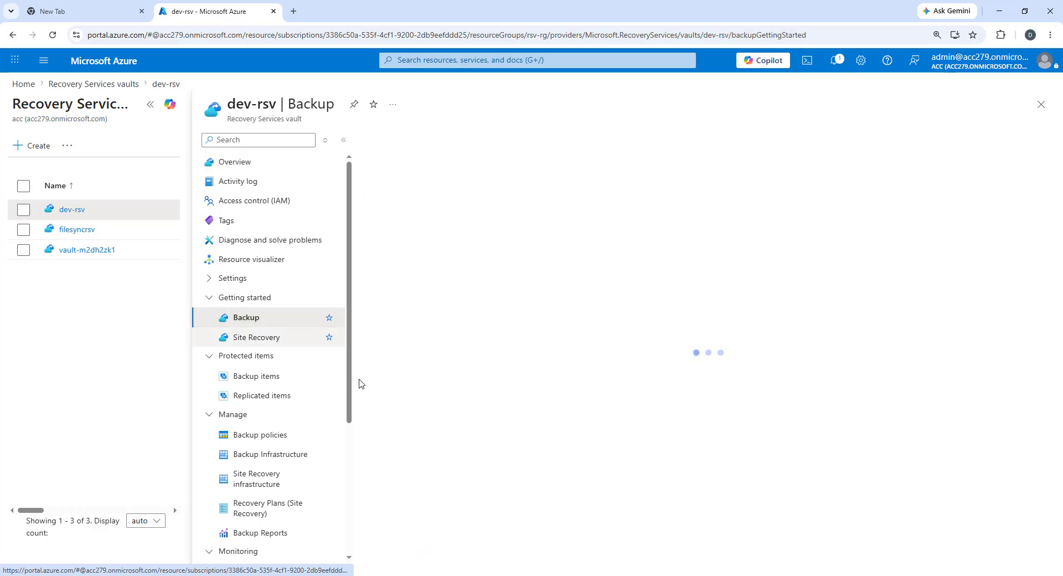
scroll(271, 440, "down", 3)
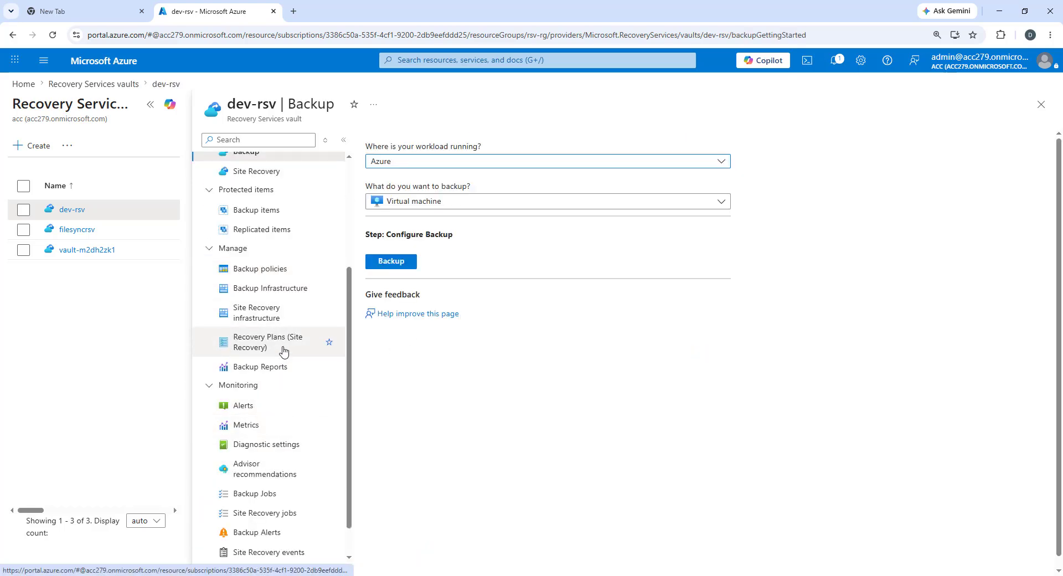
scroll(285, 344, "up", 1)
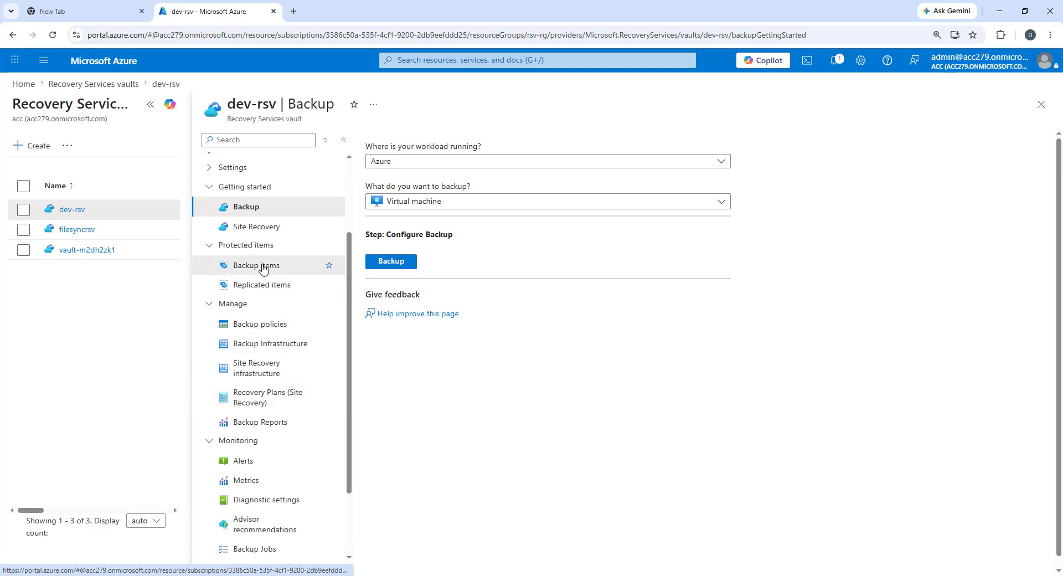
left_click(235, 267)
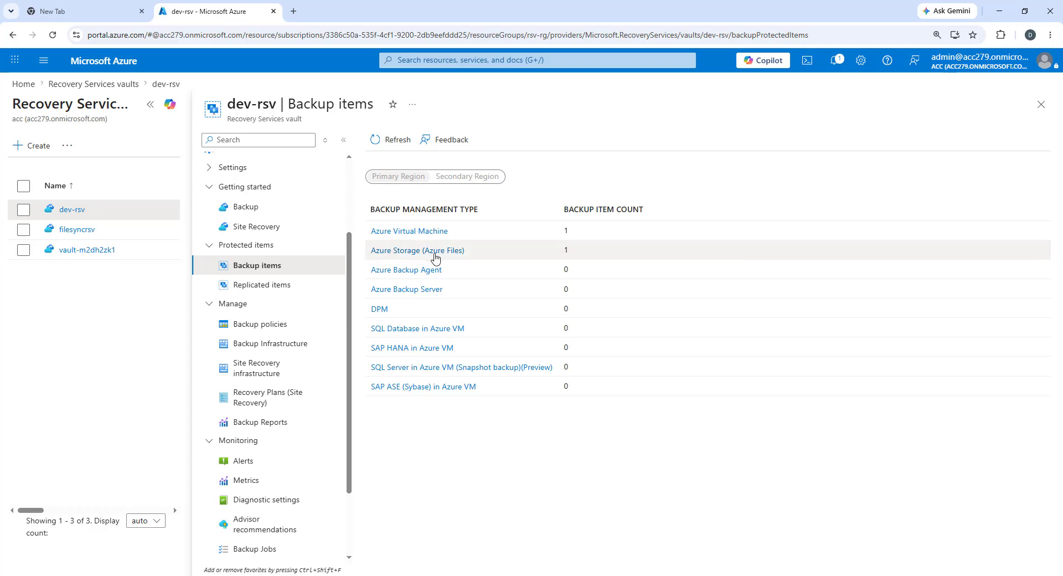
left_click(433, 252)
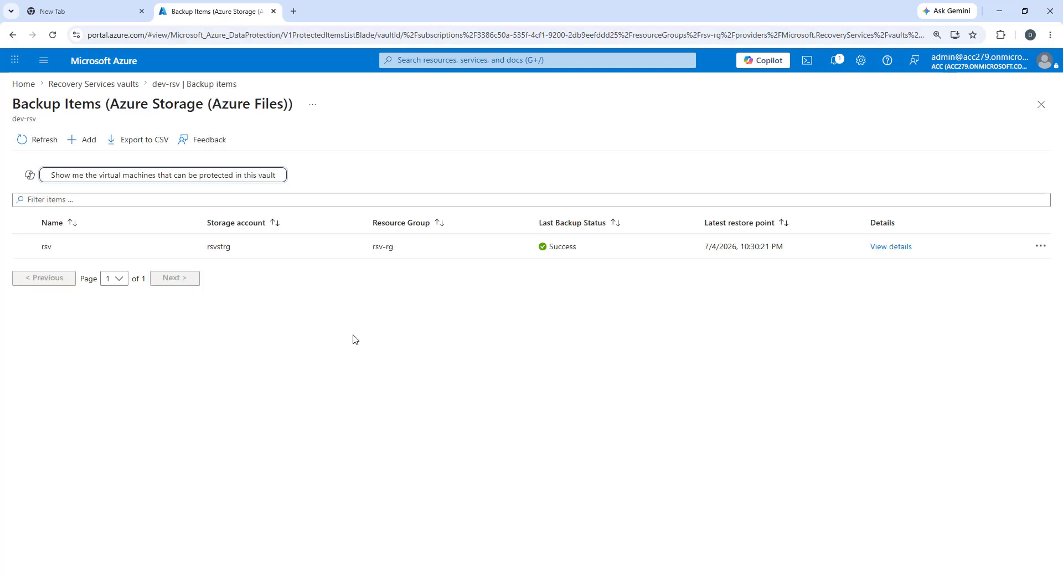
Step: Trigger an on-demand backup of the rsv file share
left_click(1039, 246)
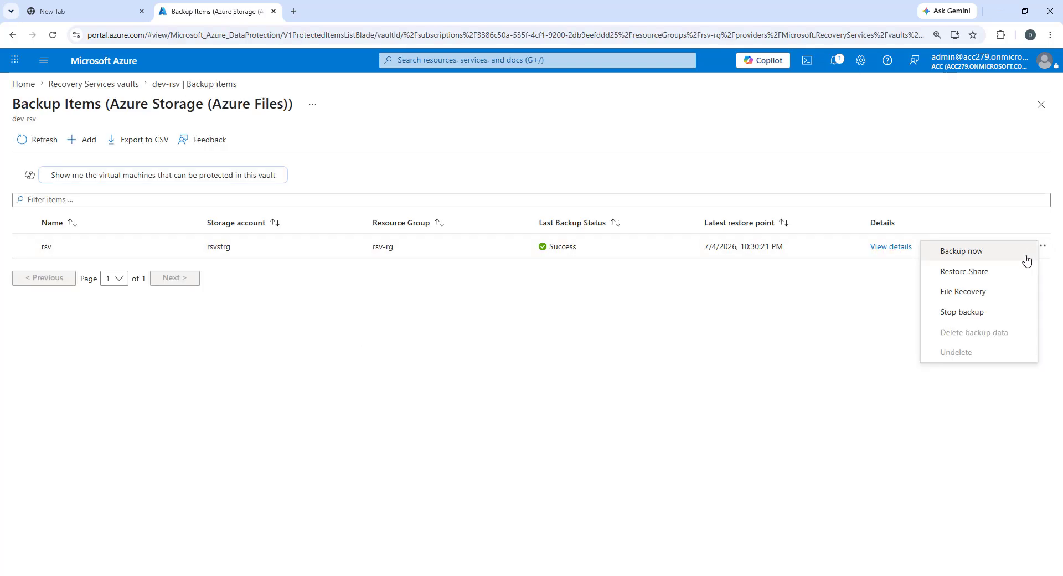
left_click(979, 253)
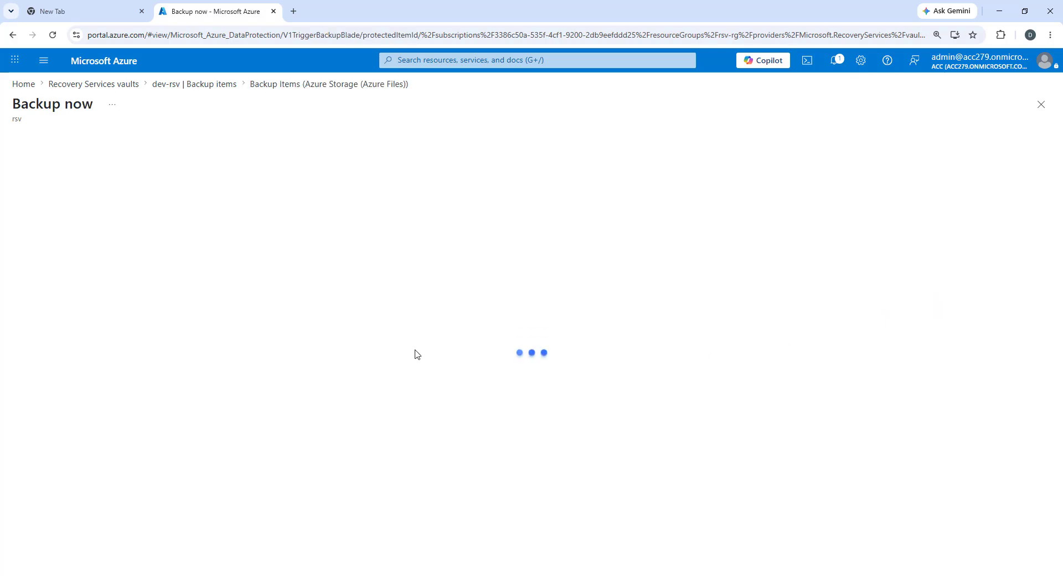
left_click(35, 558)
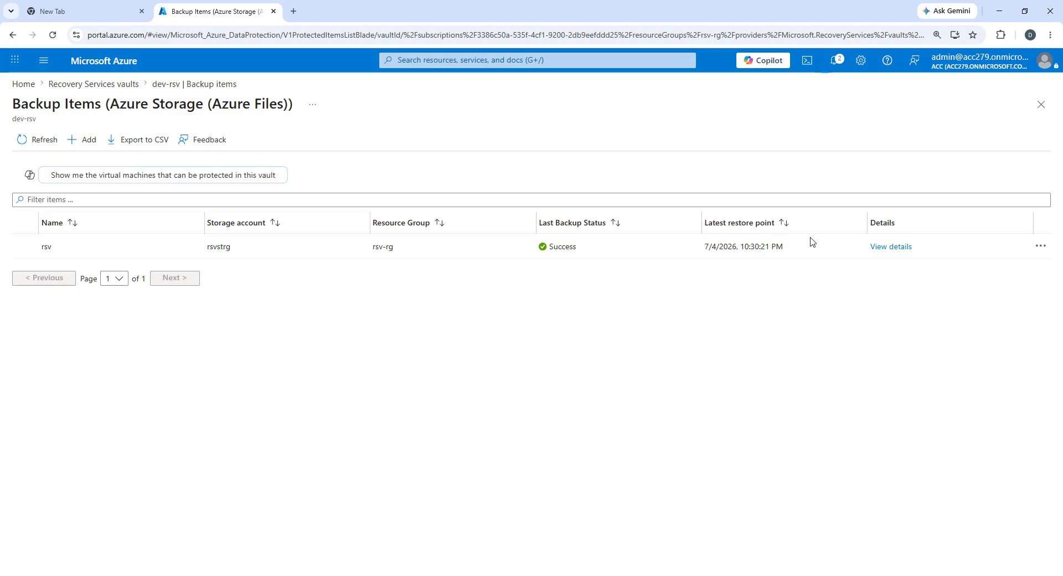
Step: Check the rsv backup item's jobs from the last 24 hours and view the newest rsv backup job's details
left_click(892, 246)
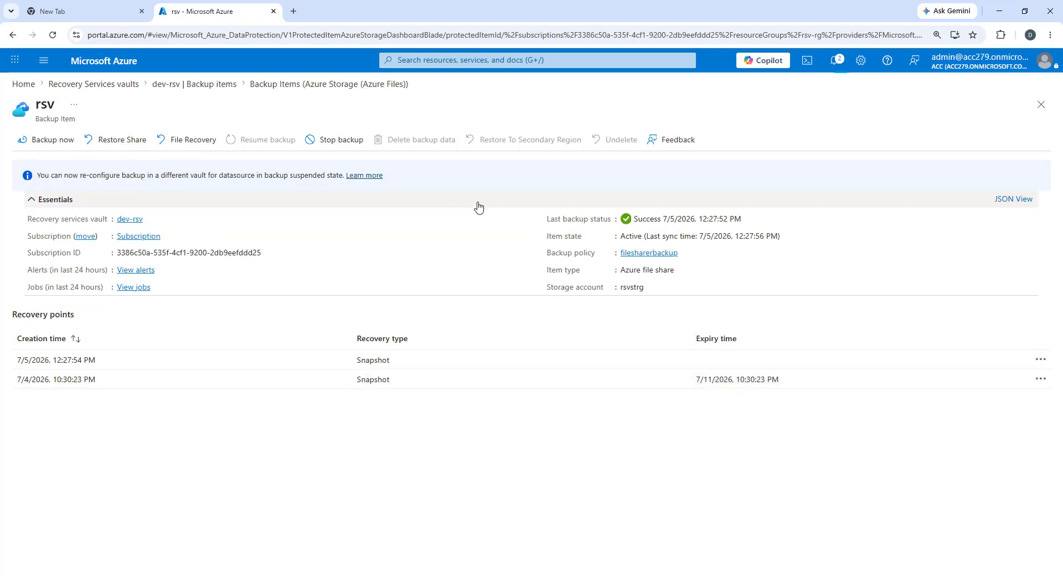
left_click(133, 288)
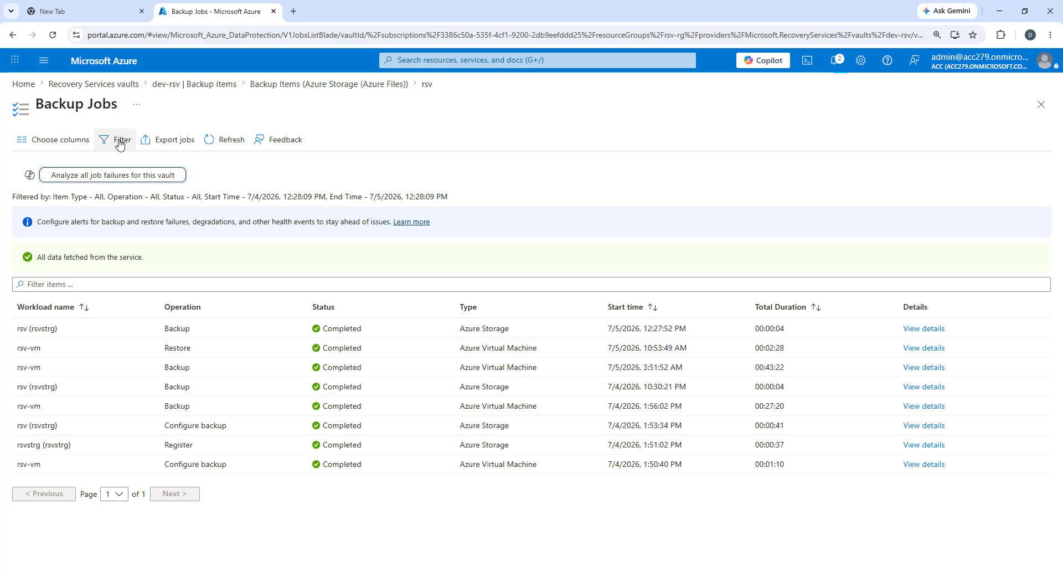
left_click(231, 141)
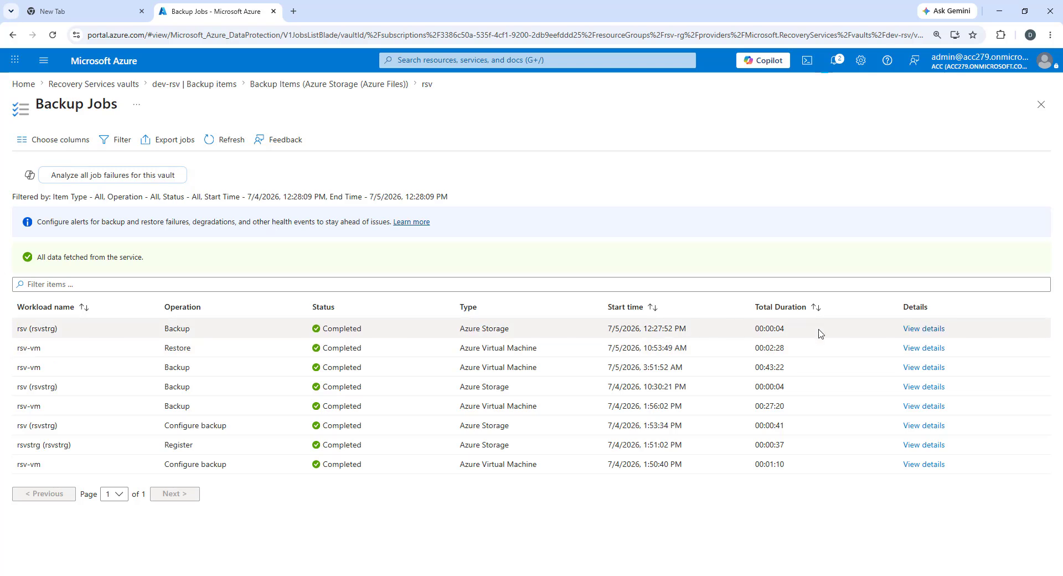
left_click_drag(652, 328, 753, 349)
left_click(923, 328)
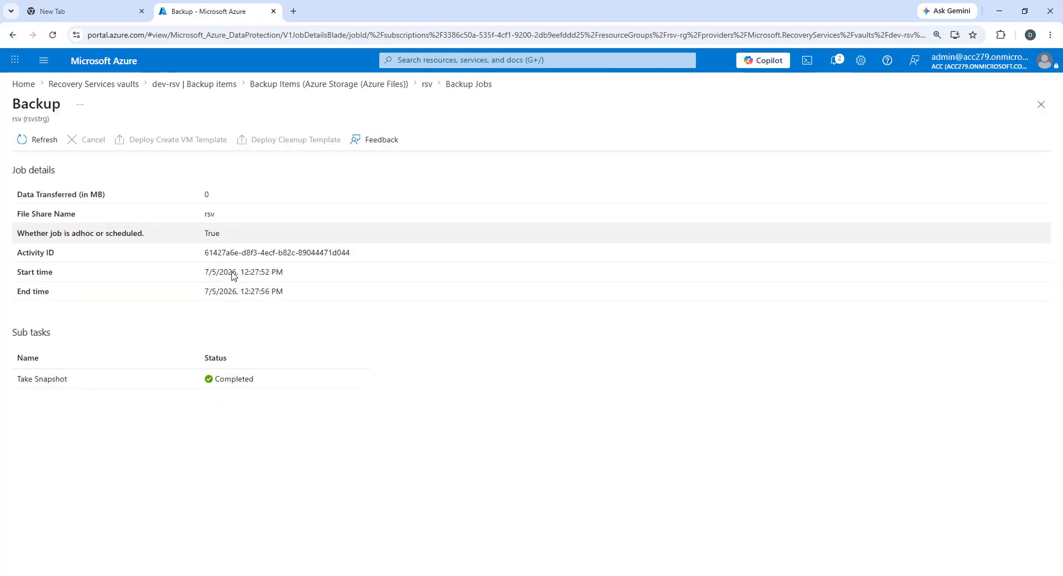
Step: Leave the backup job details and browse the files of the rsv classic file share in the rsvstrg storage account
left_click(1040, 104)
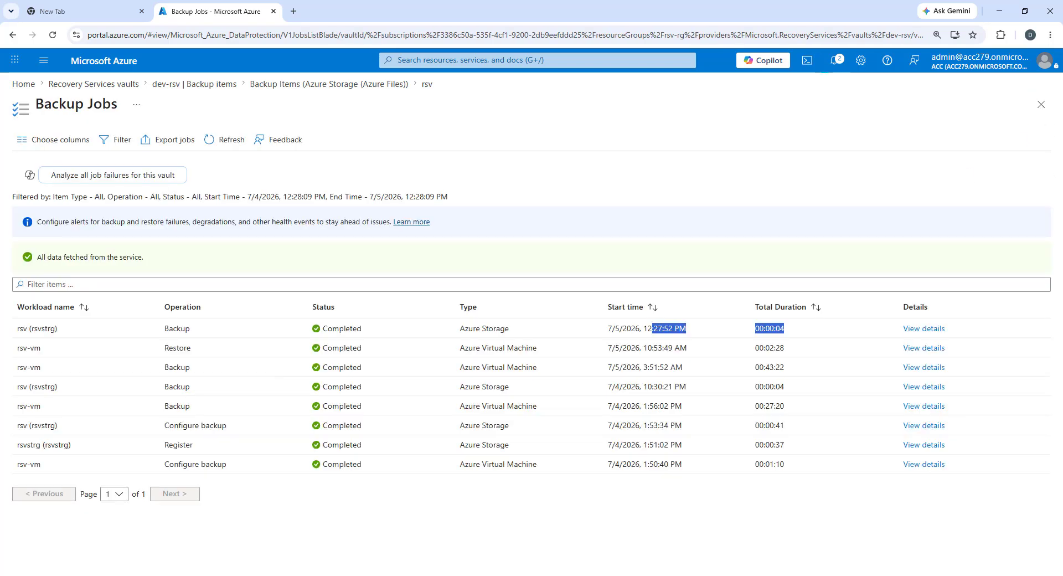
left_click(103, 84)
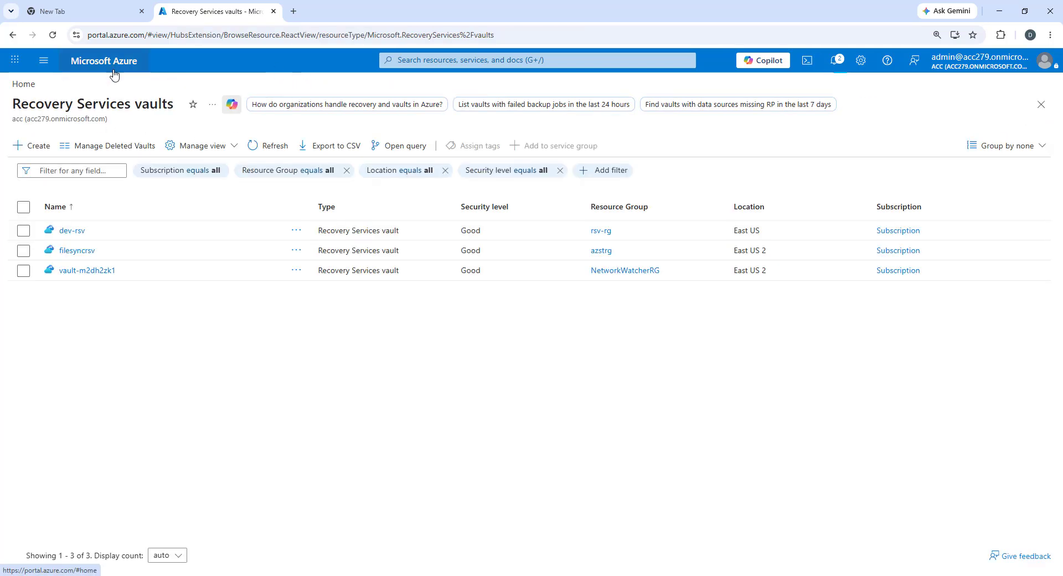
left_click(117, 65)
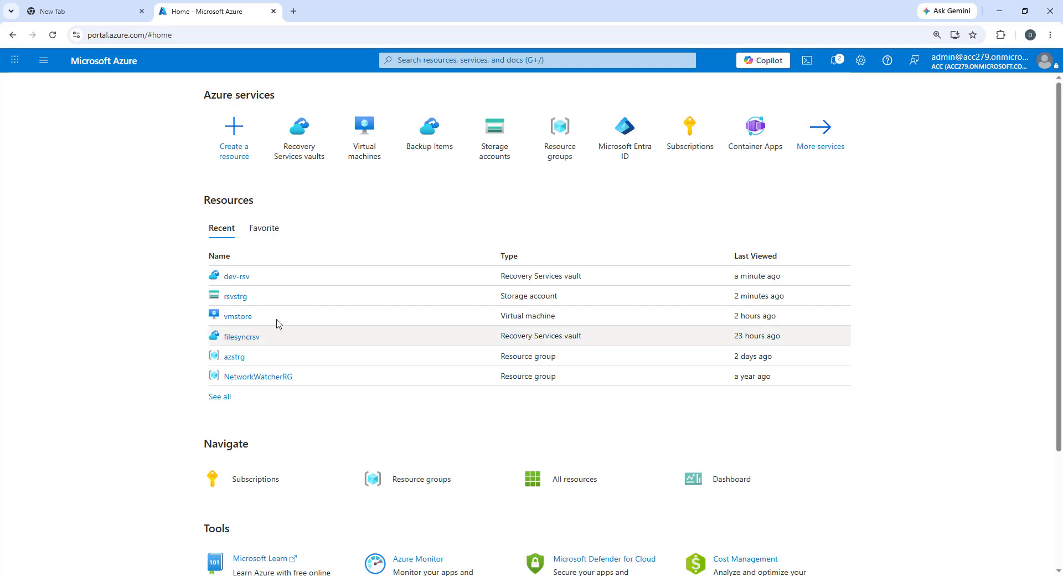
left_click(236, 297)
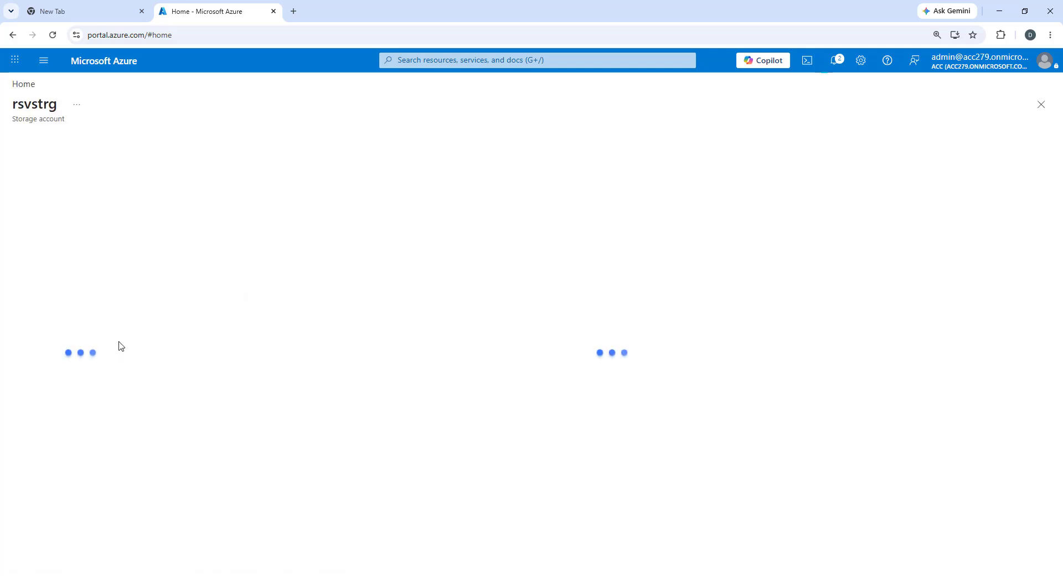
left_click(61, 396)
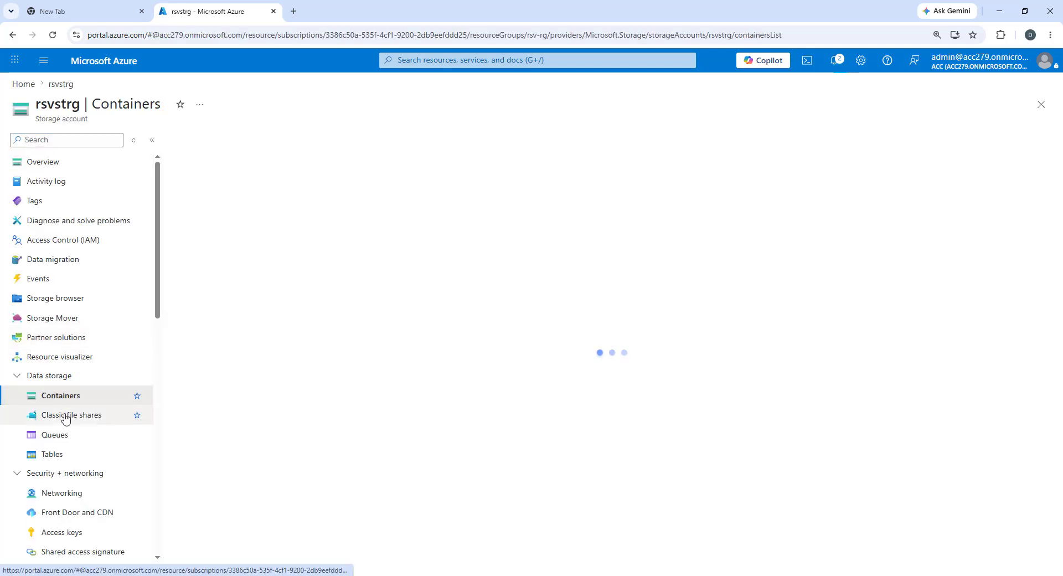
left_click(68, 416)
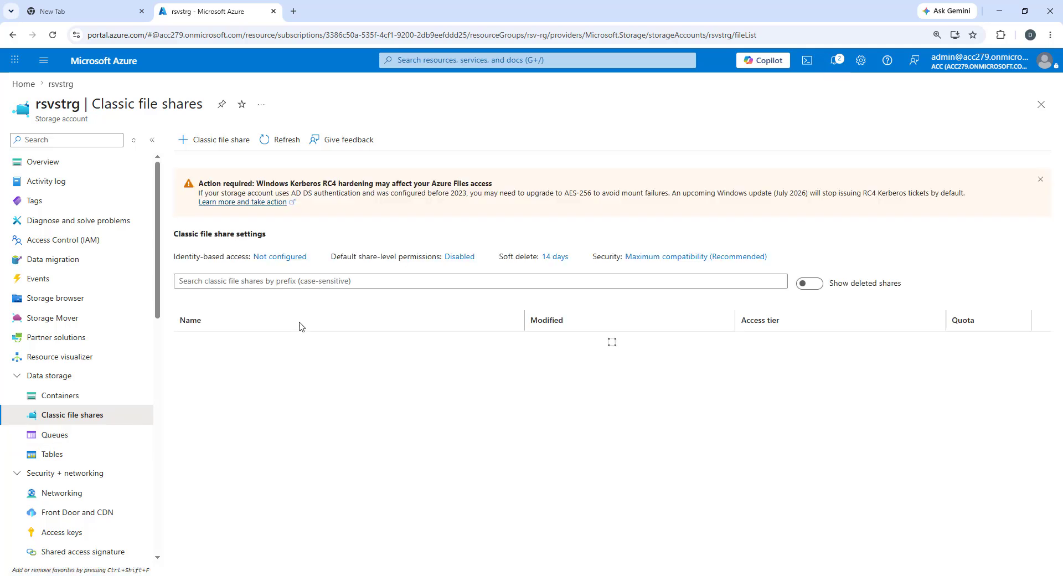
left_click(200, 341)
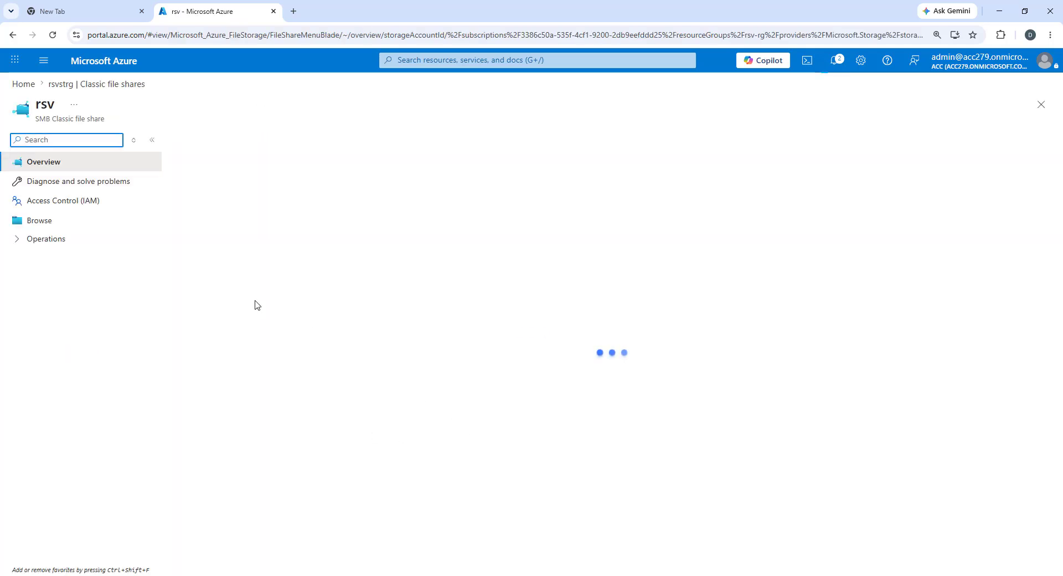
left_click(40, 220)
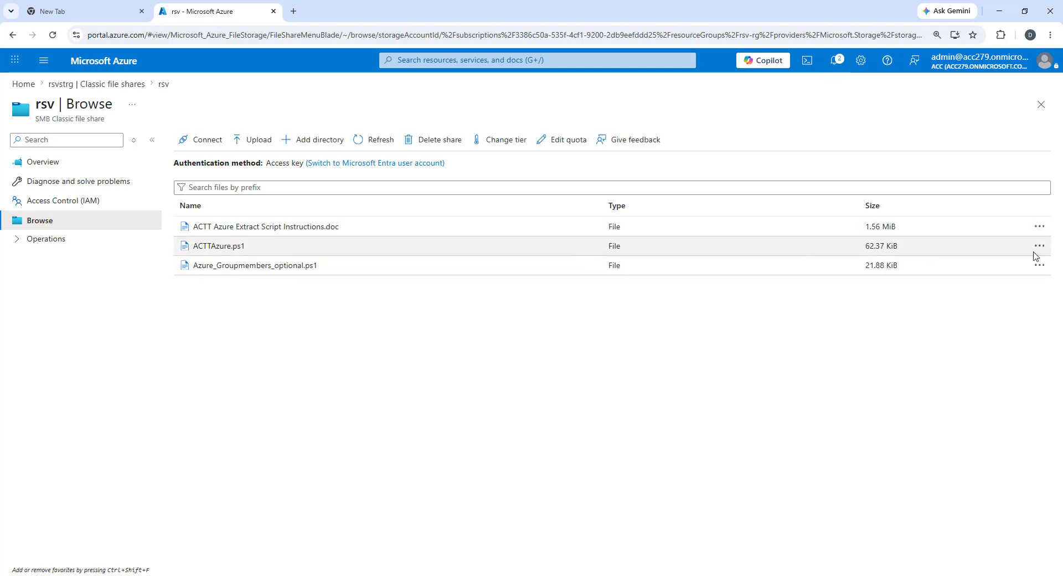
Step: Delete ACTT Azure Extract Script Instructions.doc and ACTTAzure.ps1 from the rsv file share, and dismiss the notifications
left_click(1038, 227)
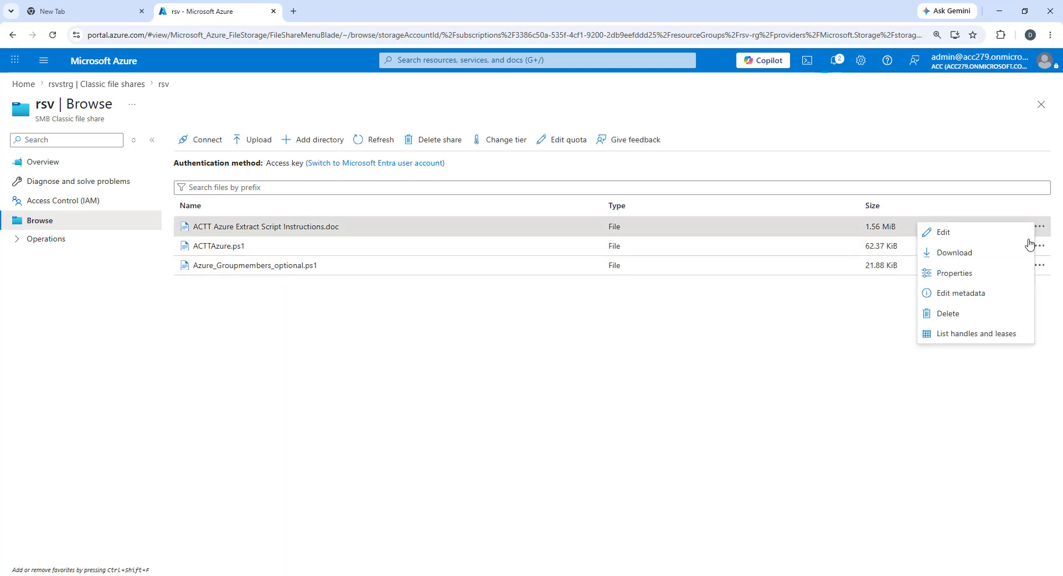
left_click(950, 313)
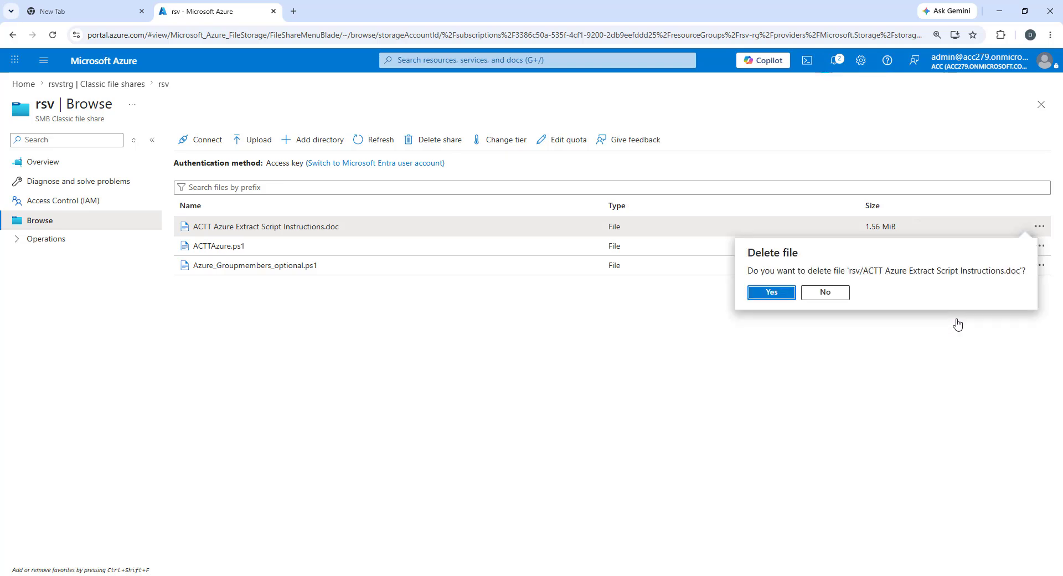
left_click(772, 292)
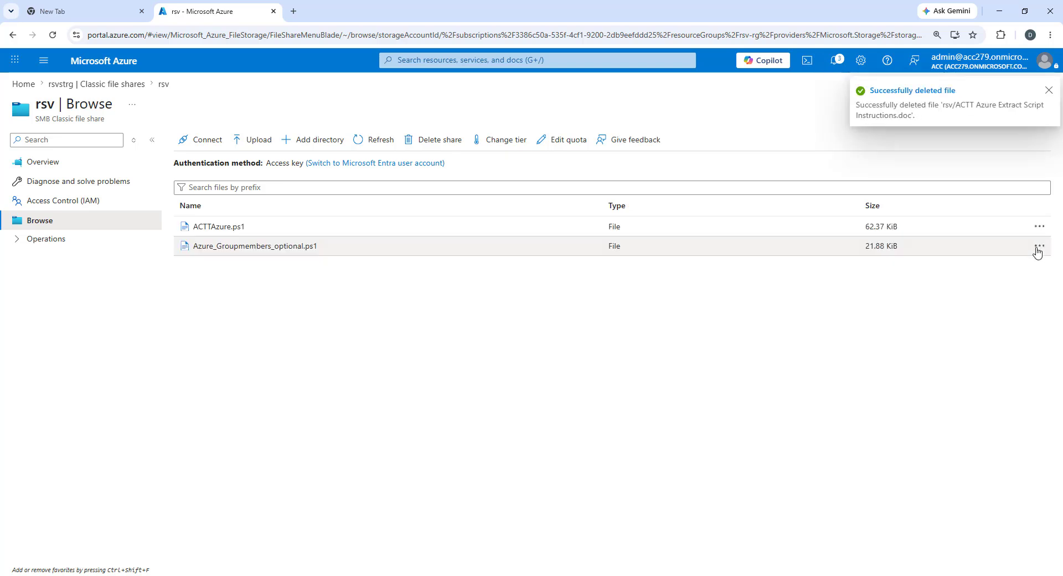
left_click(1039, 228)
left_click(958, 318)
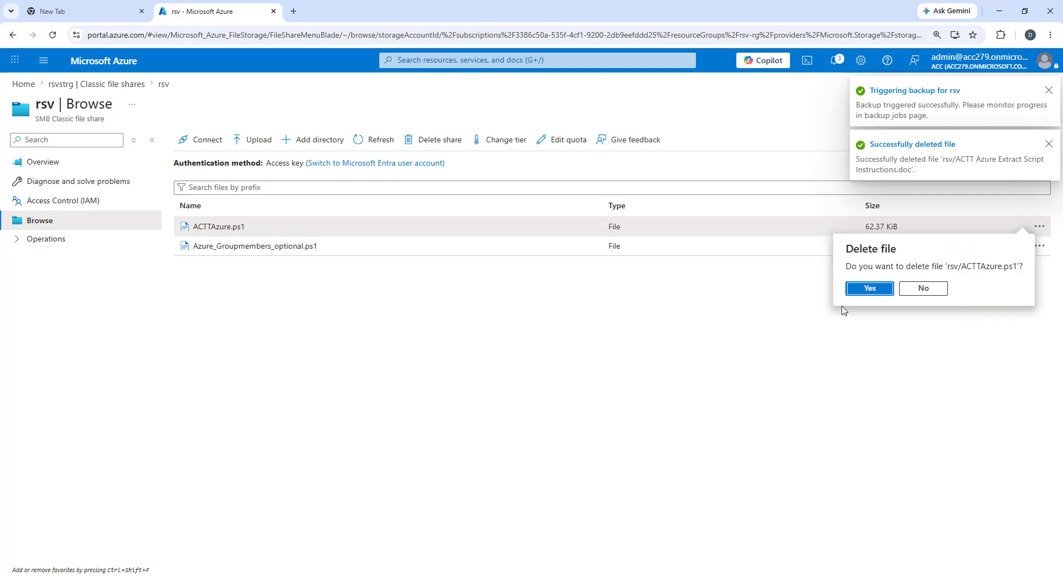
left_click(859, 292)
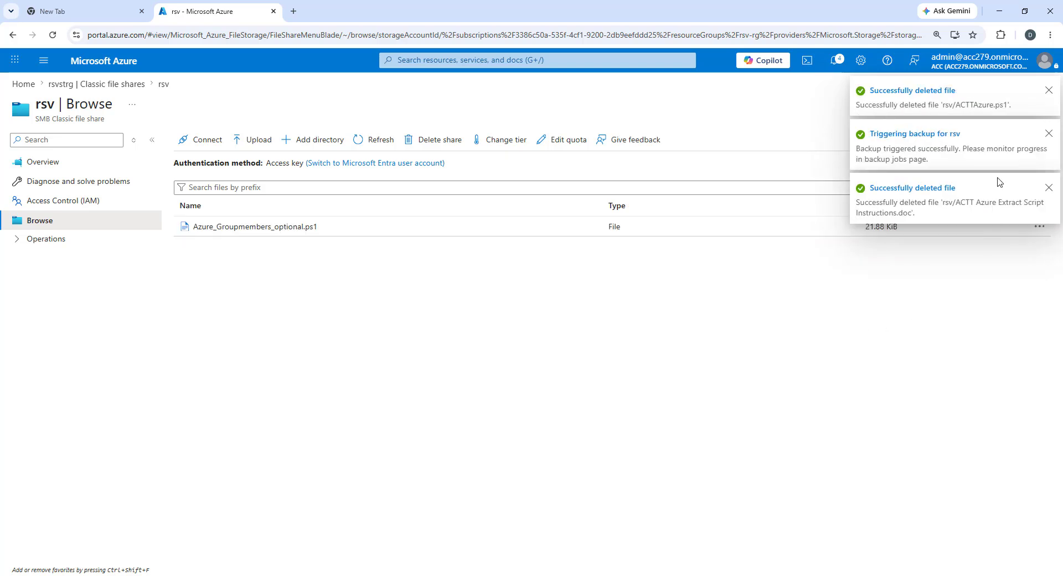
left_click(1049, 90)
left_click(1048, 90)
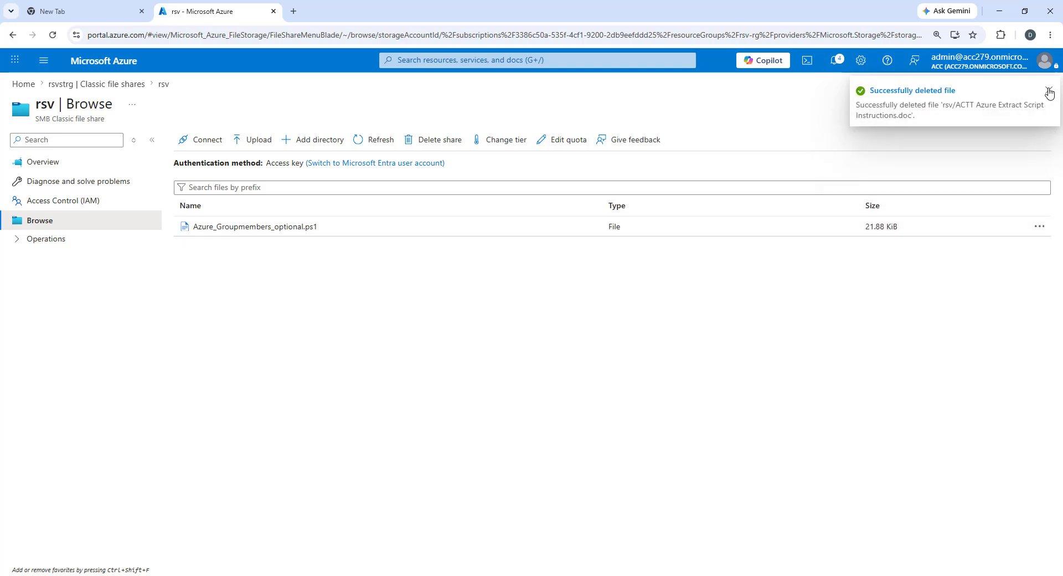
left_click(1048, 90)
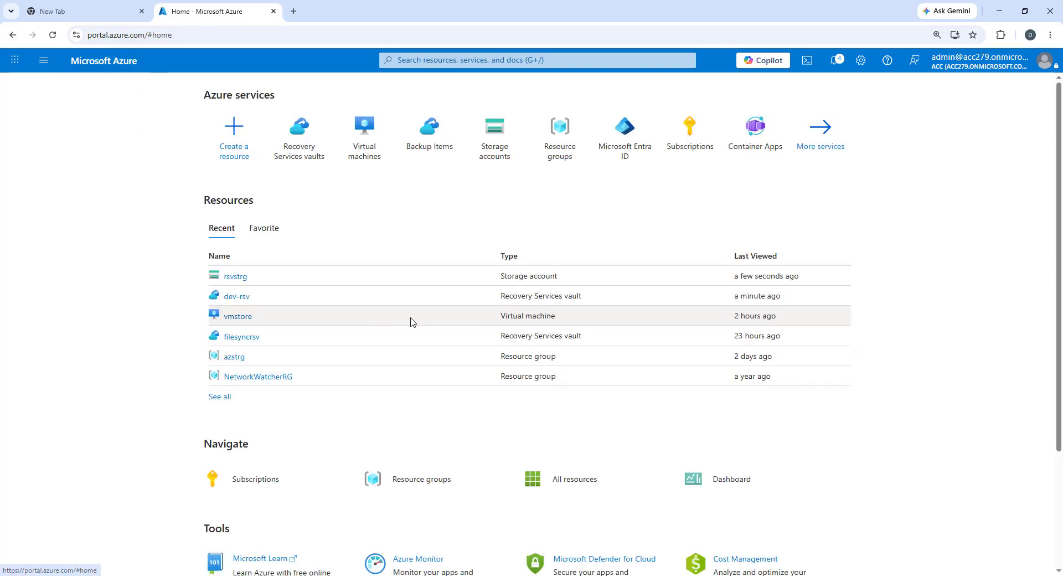
Step: Return to the dev-rsv Recovery Services vault and open its Azure Storage (Azure Files) backup items
left_click(299, 135)
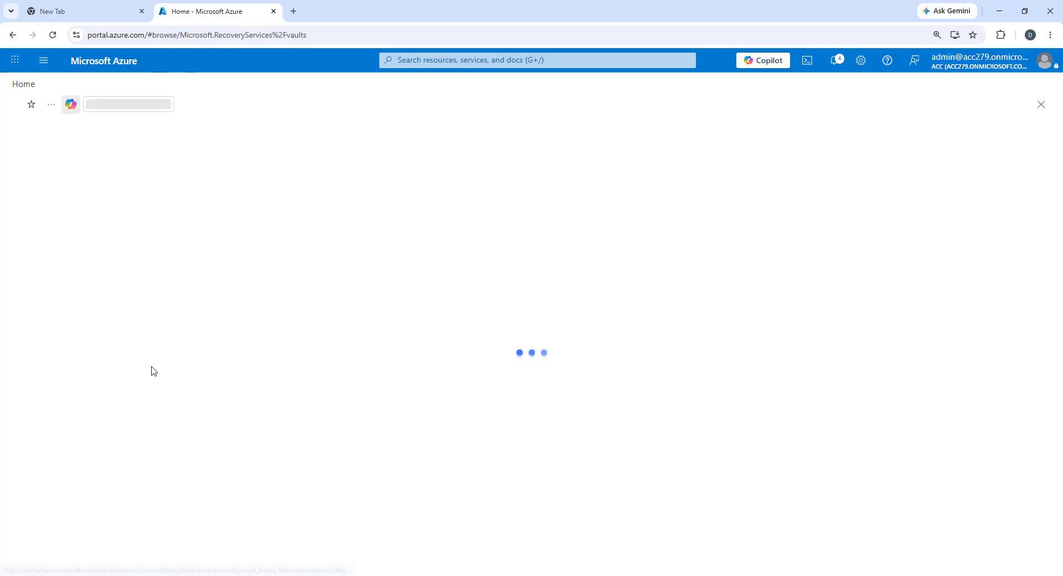
left_click(72, 230)
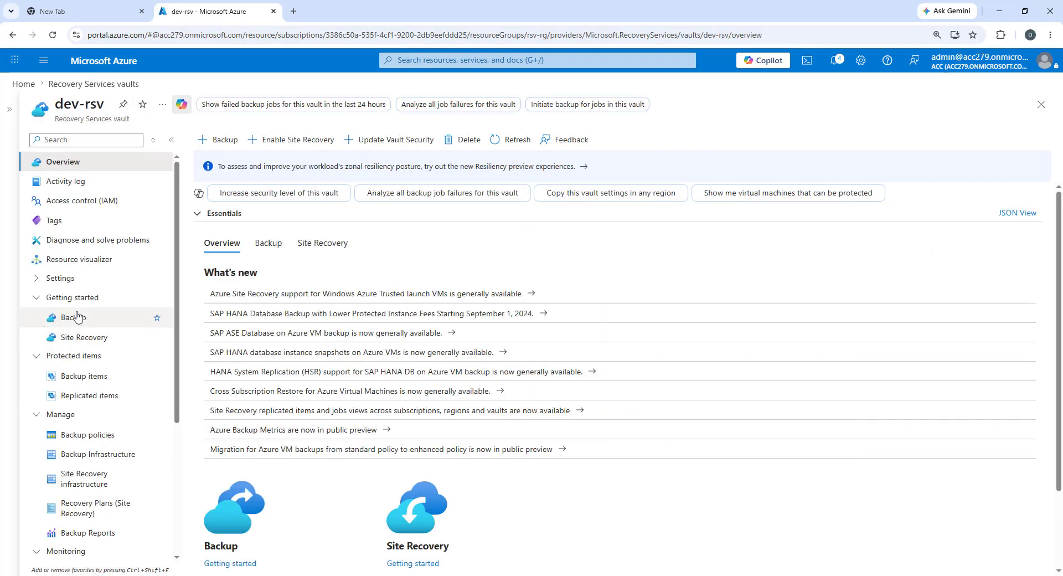
left_click(78, 316)
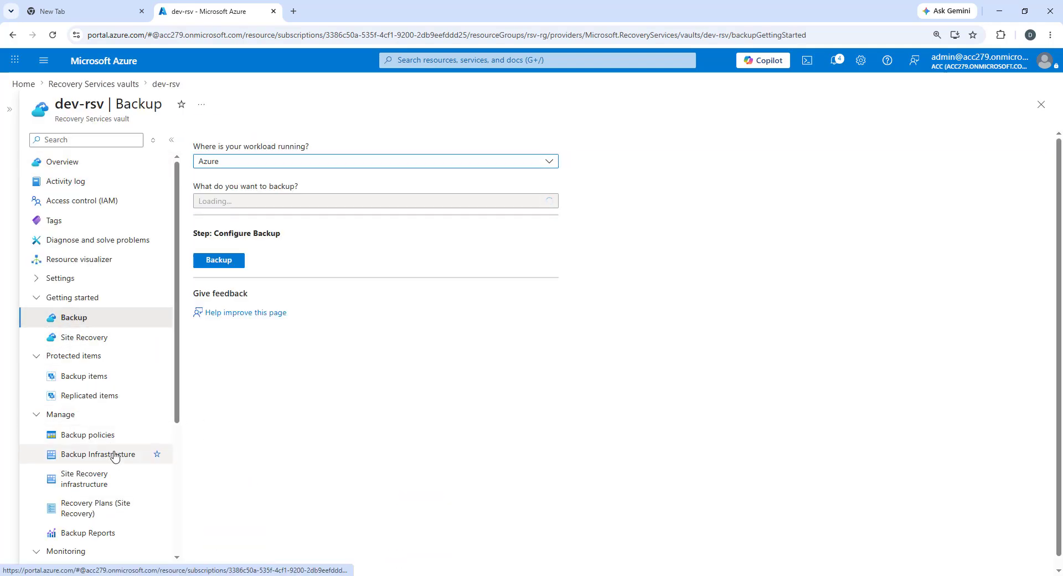
scroll(116, 455, "down", 1)
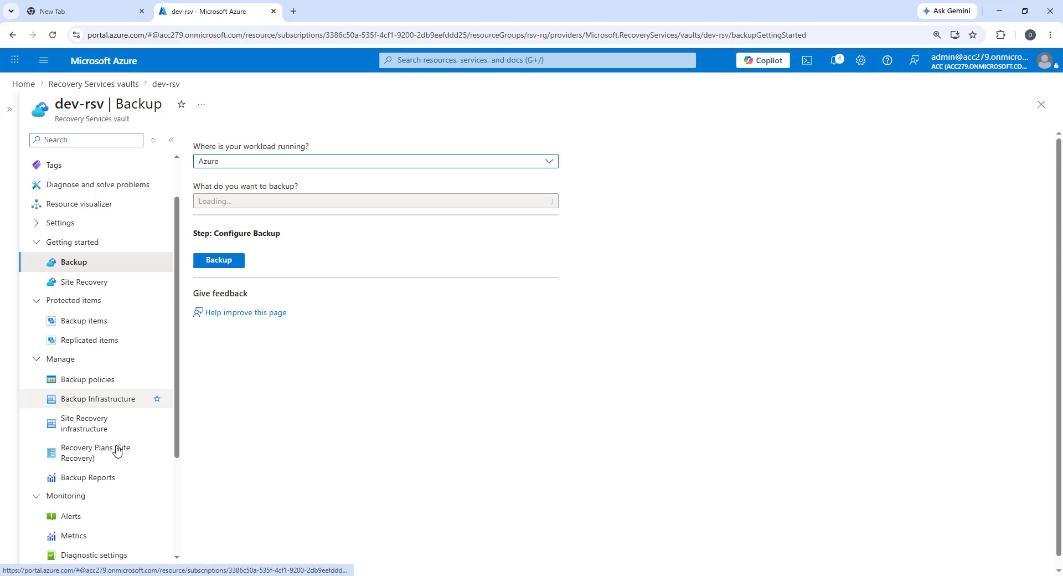
left_click(87, 324)
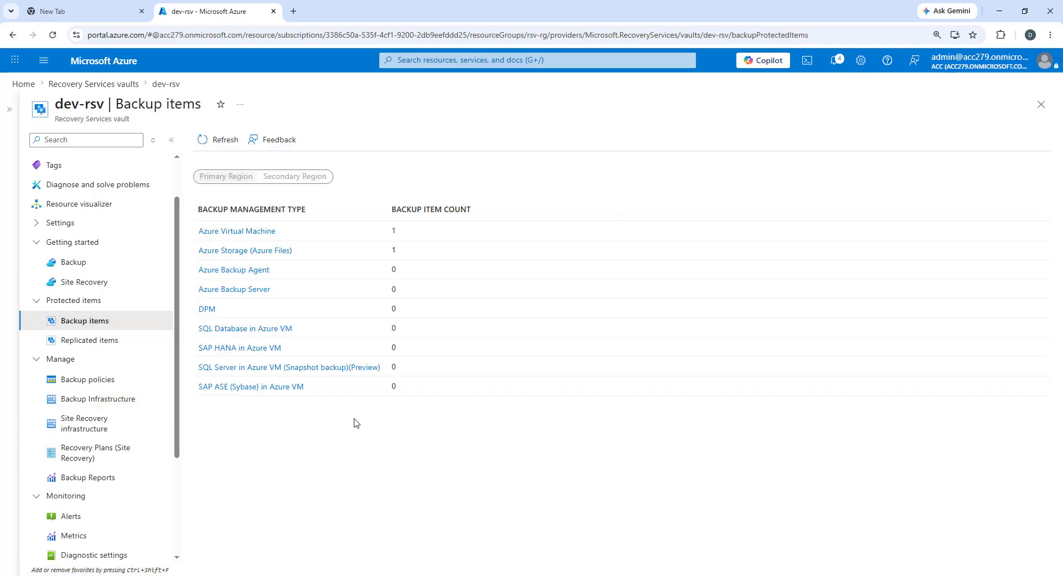
left_click(276, 250)
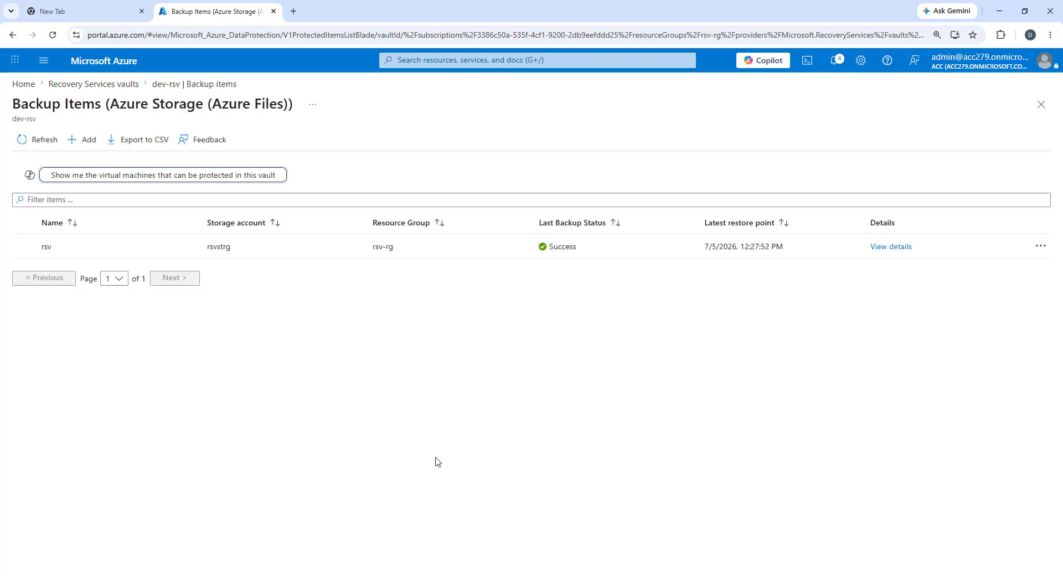
Step: Start a full share restore for rsv using the 7/5/2026, 12:27:54 PM restore point
left_click(1040, 247)
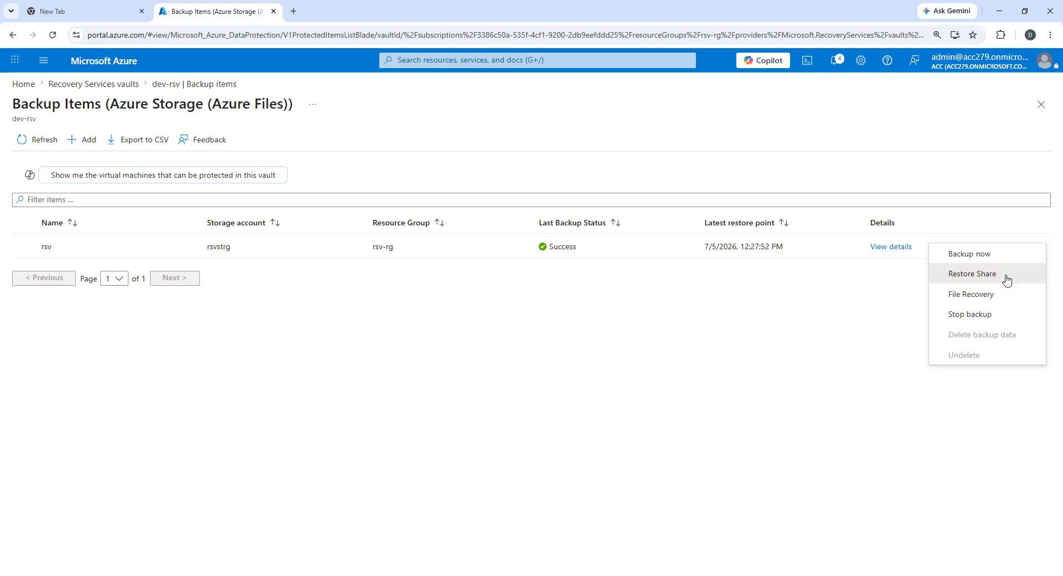
left_click(1006, 280)
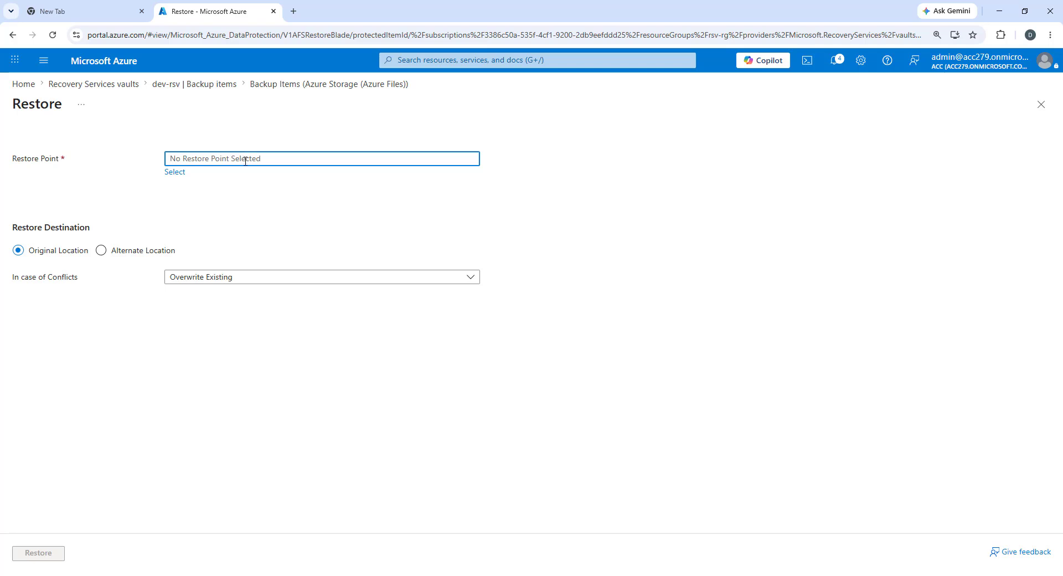
left_click(175, 171)
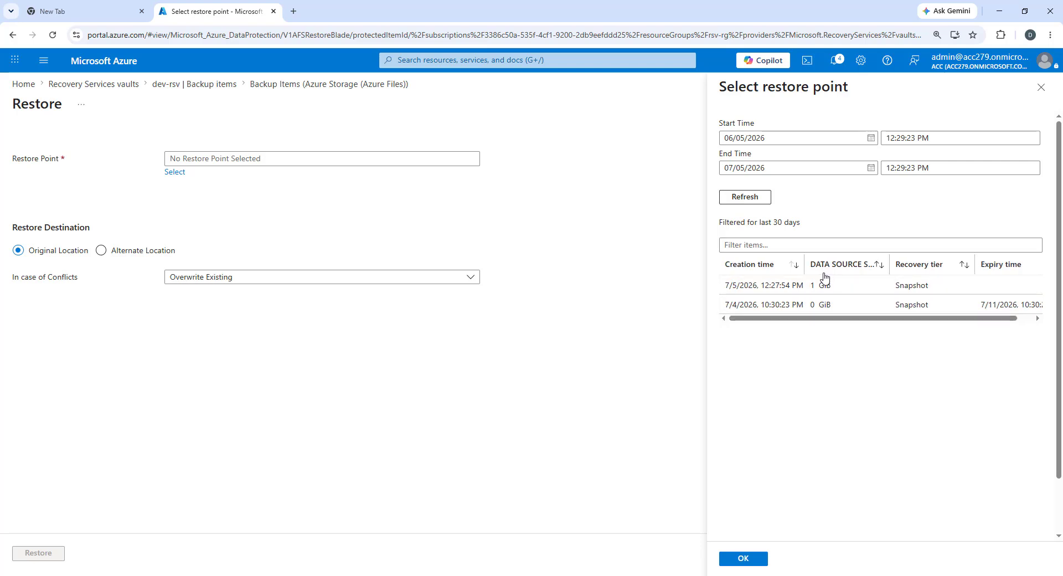
left_click(764, 285)
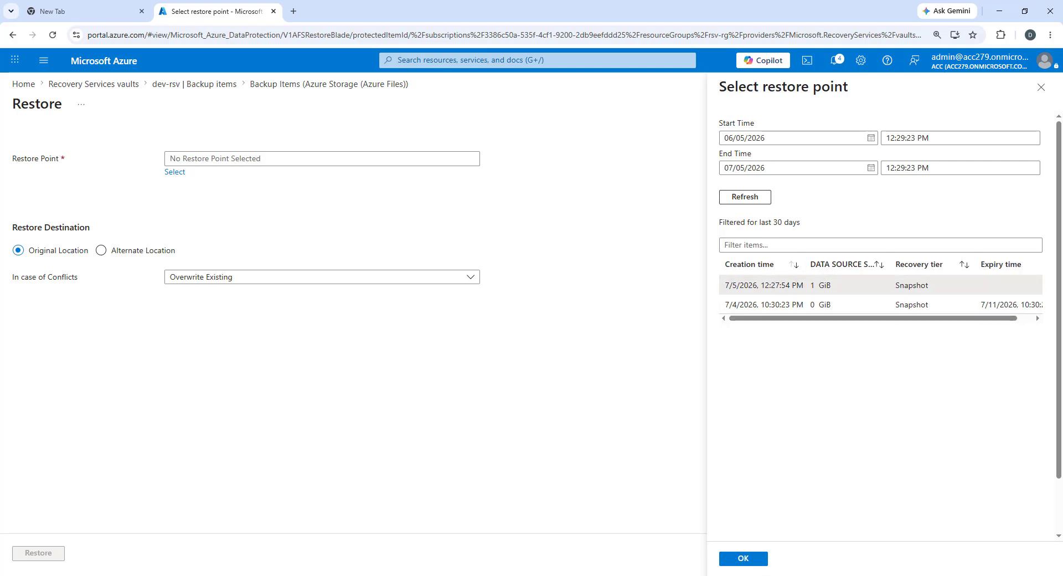
left_click(744, 559)
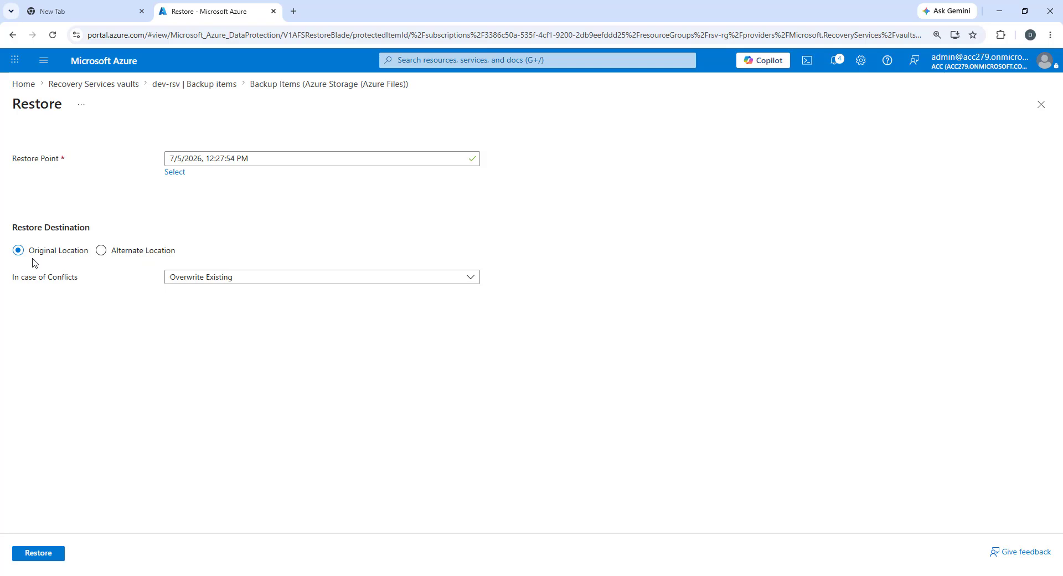
Step: Set the conflict handling to Skip and run the restore to the original location
left_click(275, 283)
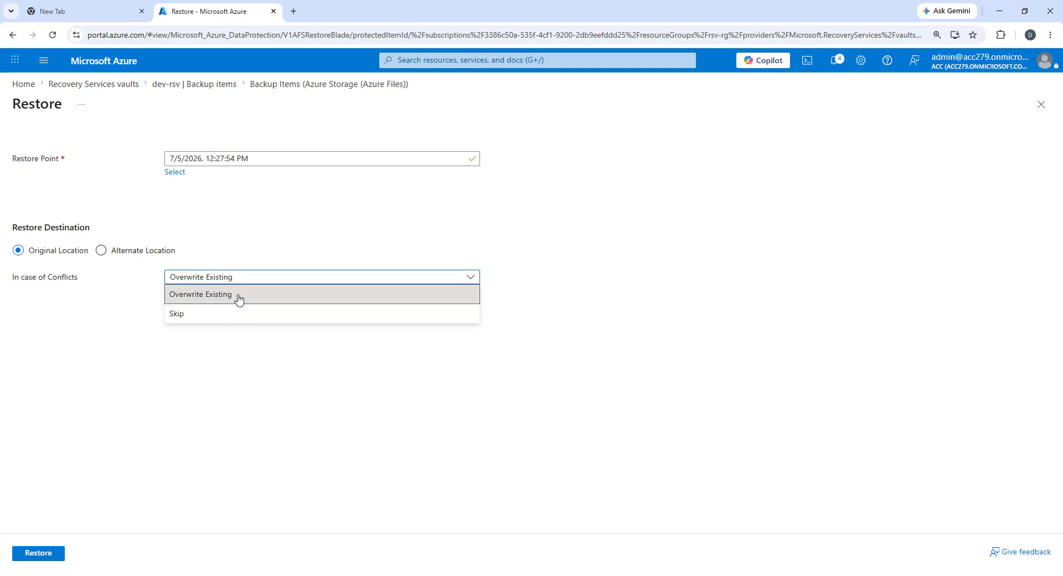
left_click(176, 314)
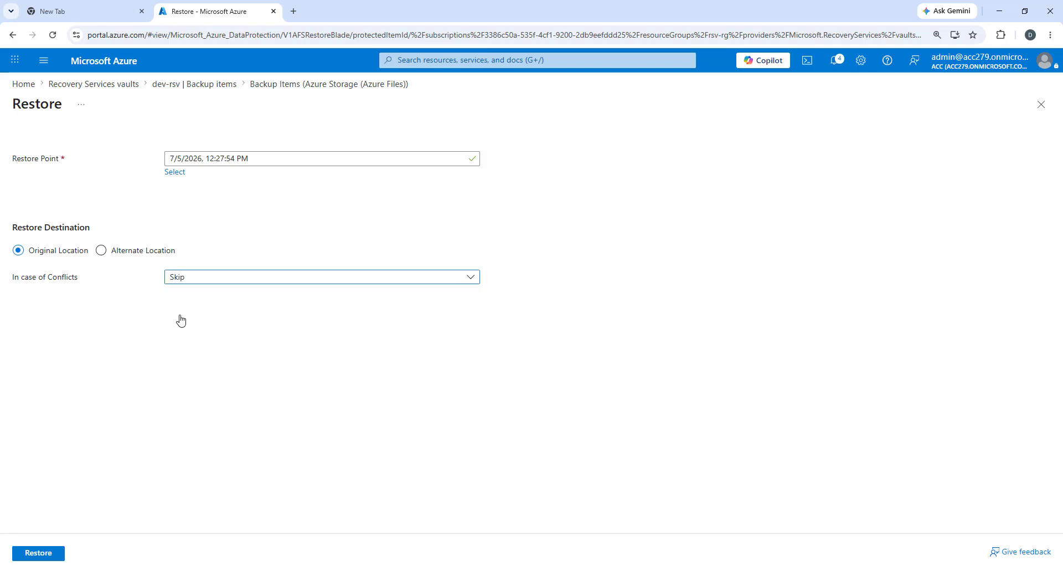
left_click(197, 276)
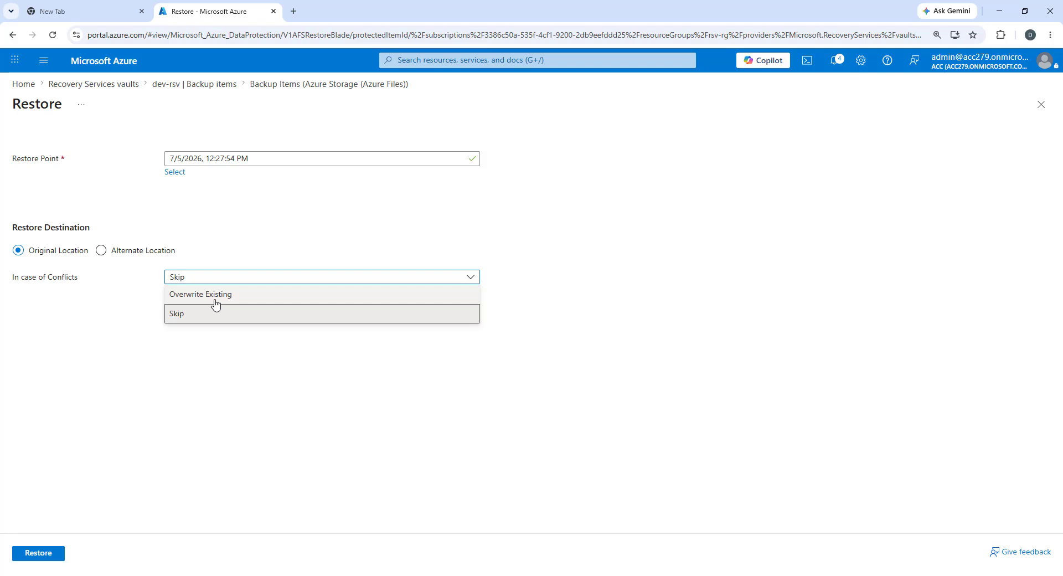
left_click(184, 319)
left_click(38, 552)
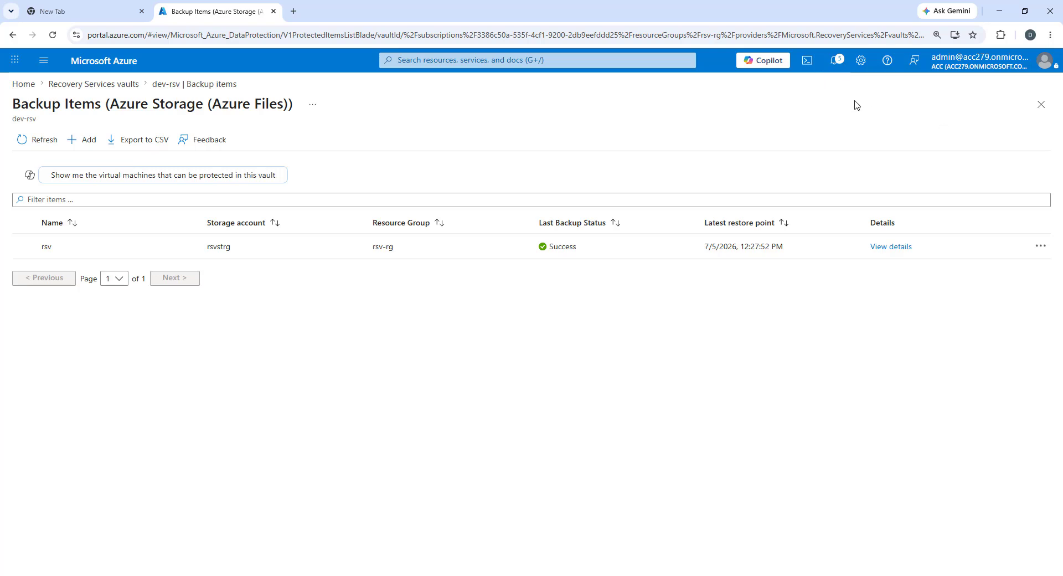
Step: Clear the older notifications, follow the rsv restore notification to the backup jobs, and view the rsv restore job's details
left_click(835, 60)
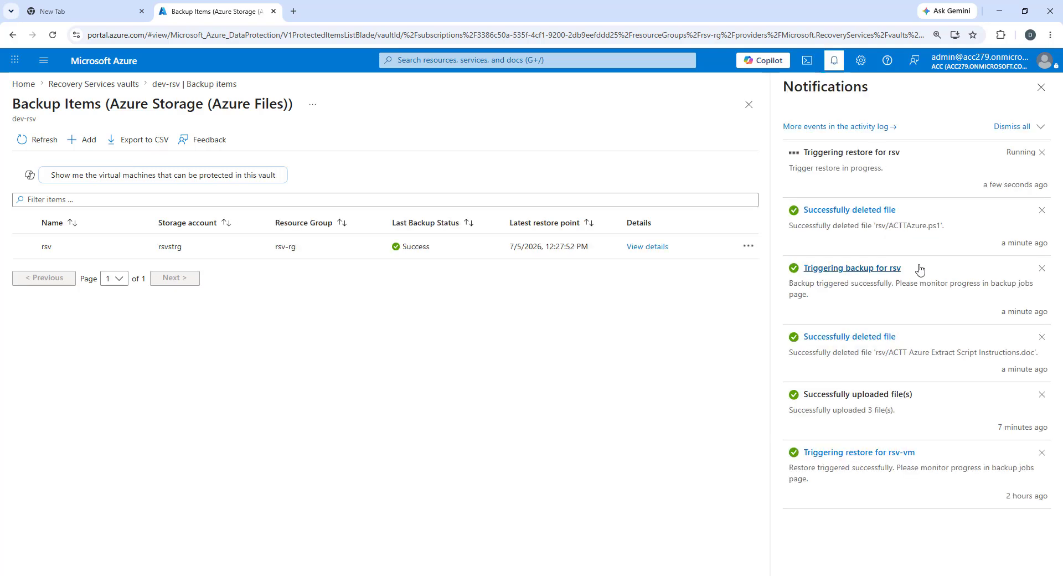
left_click(1041, 210)
left_click(1041, 211)
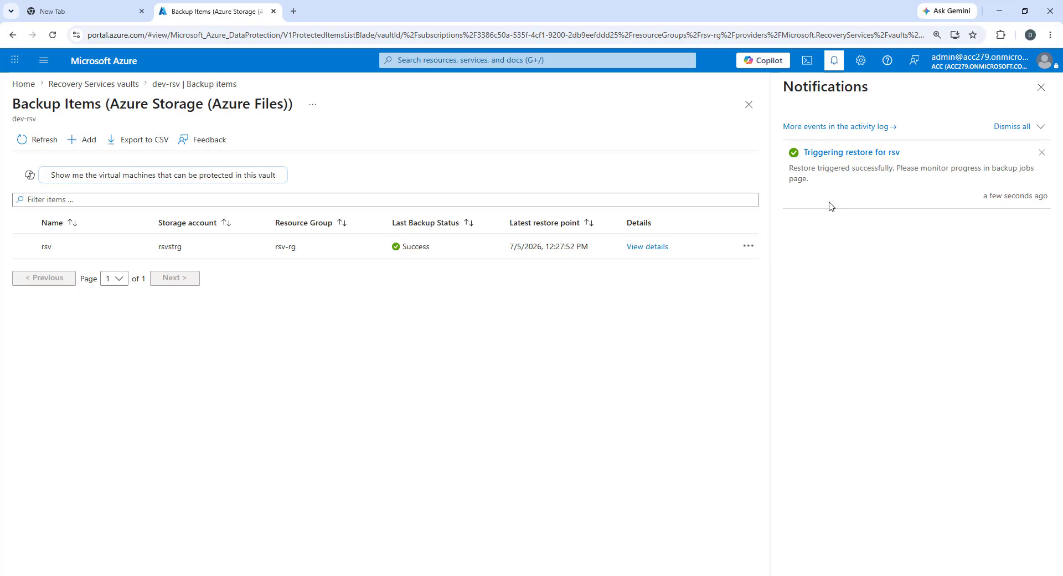
left_click(837, 153)
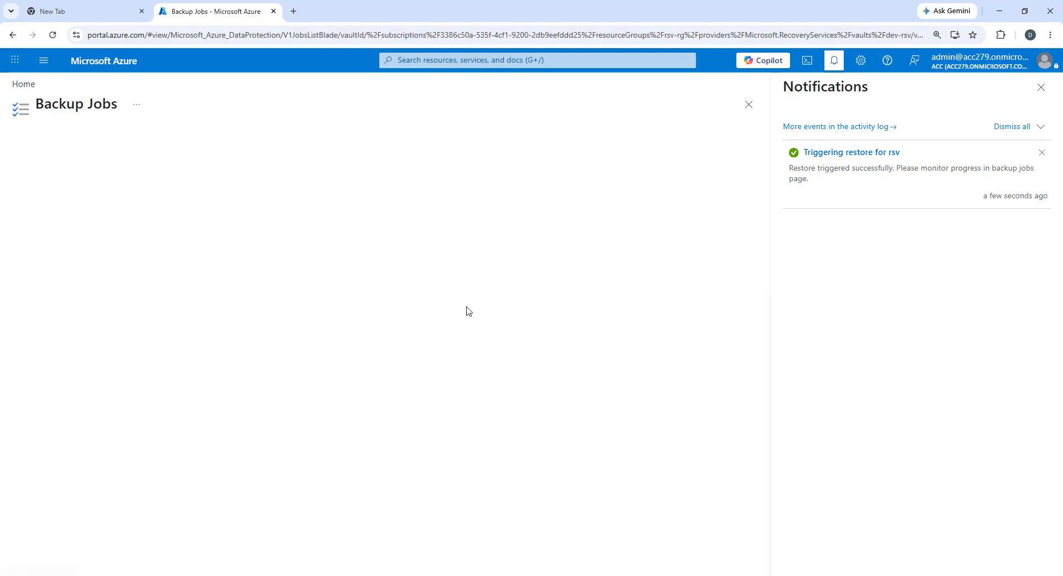
left_click(1040, 88)
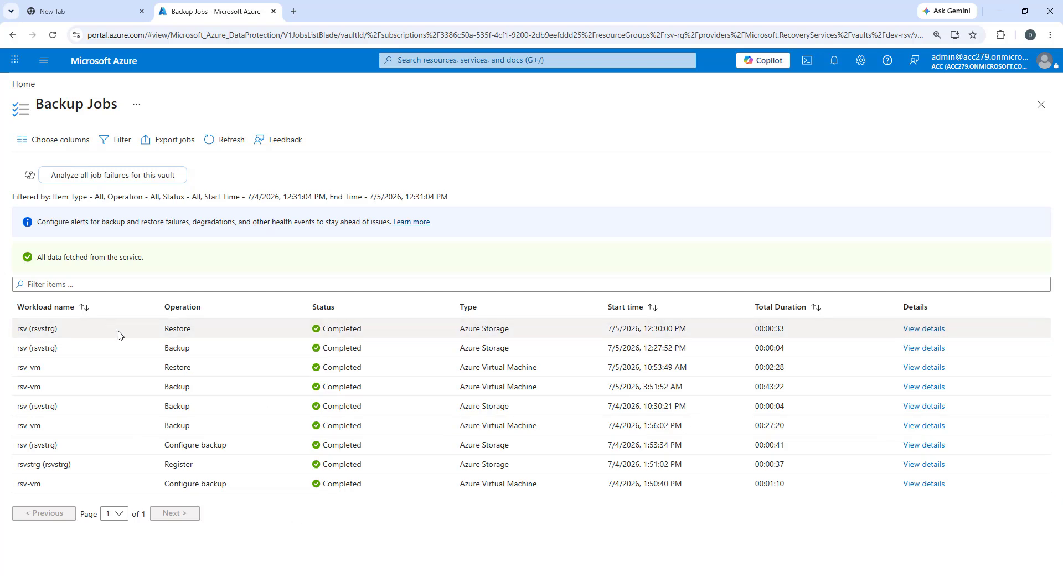
left_click(922, 329)
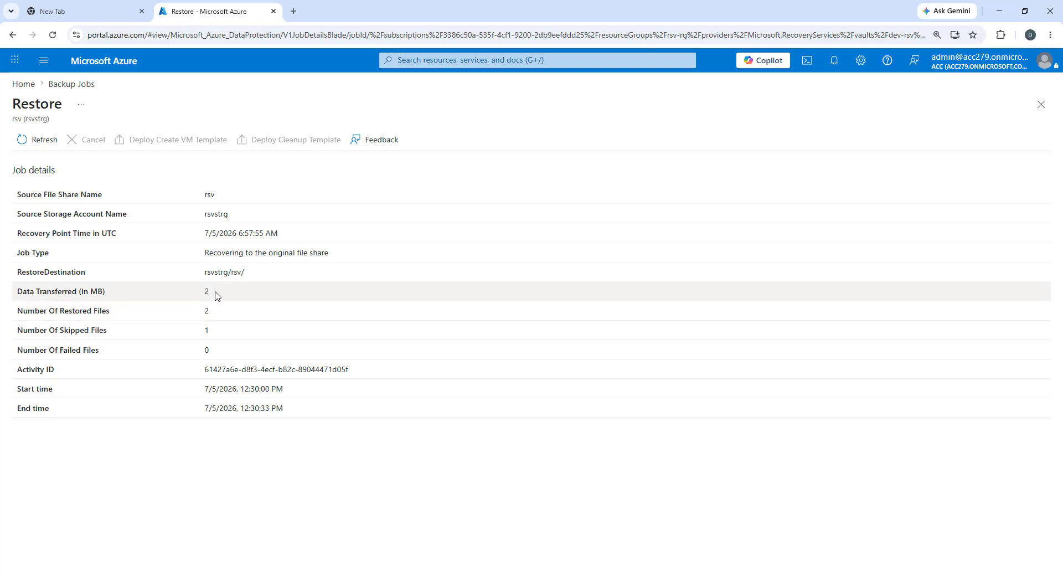
Step: Check the skipped files count in the restore job, and browse the rsv file share in the rsvstrg storage account to verify its files
left_click_drag(225, 294, 175, 336)
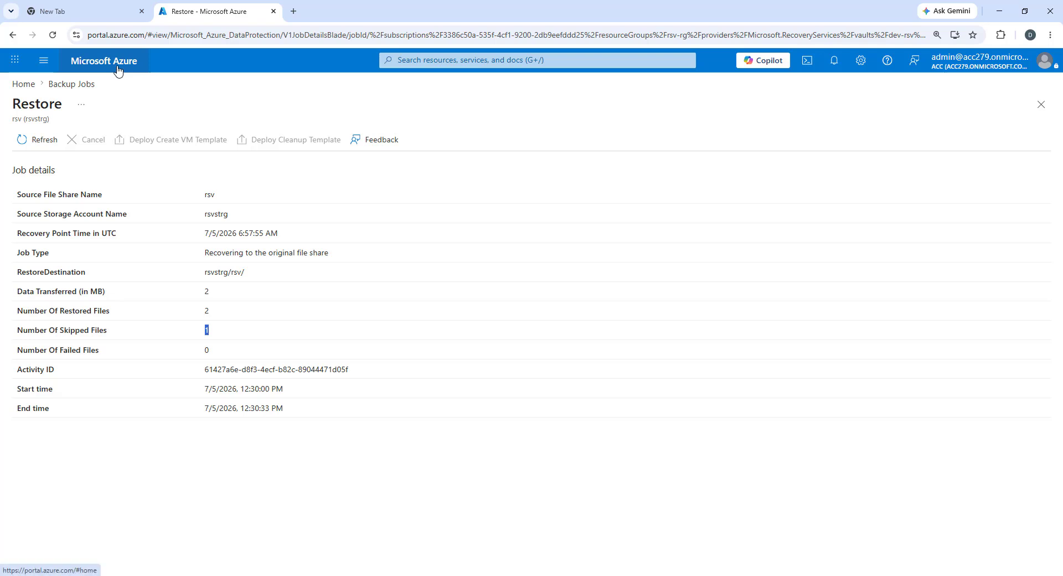
left_click(23, 84)
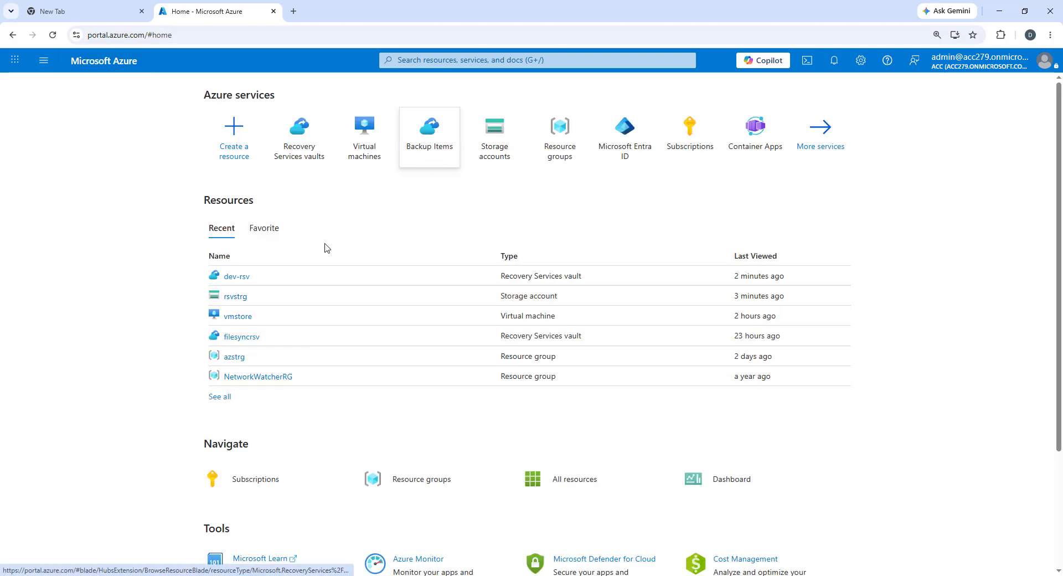
left_click(236, 296)
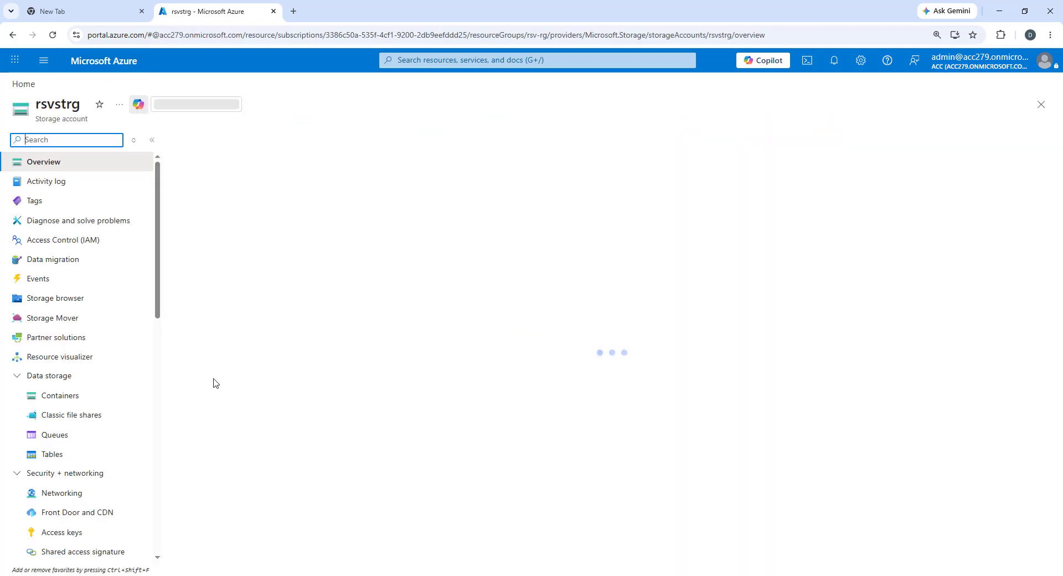
left_click(62, 415)
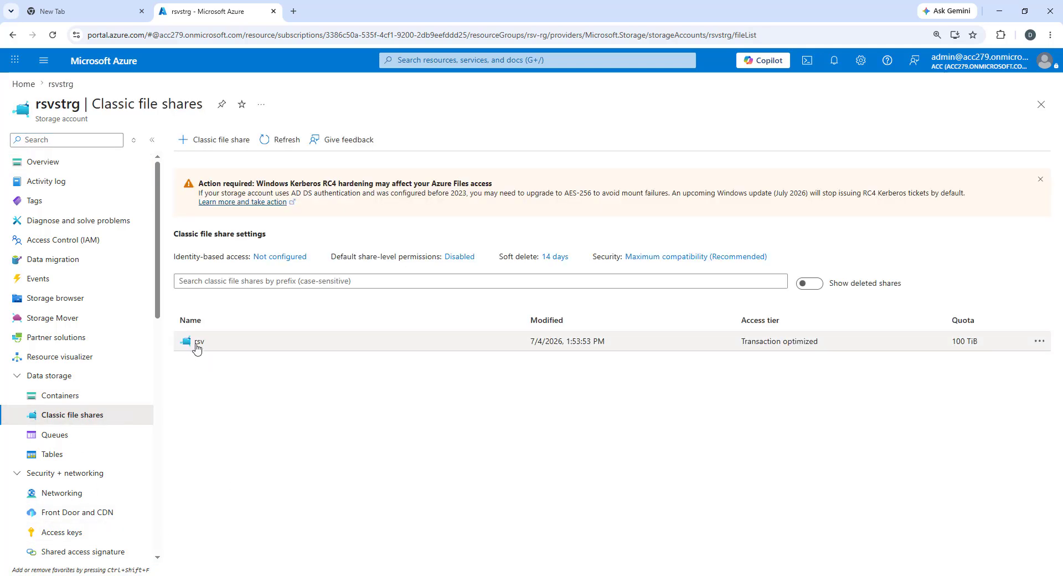
left_click(196, 343)
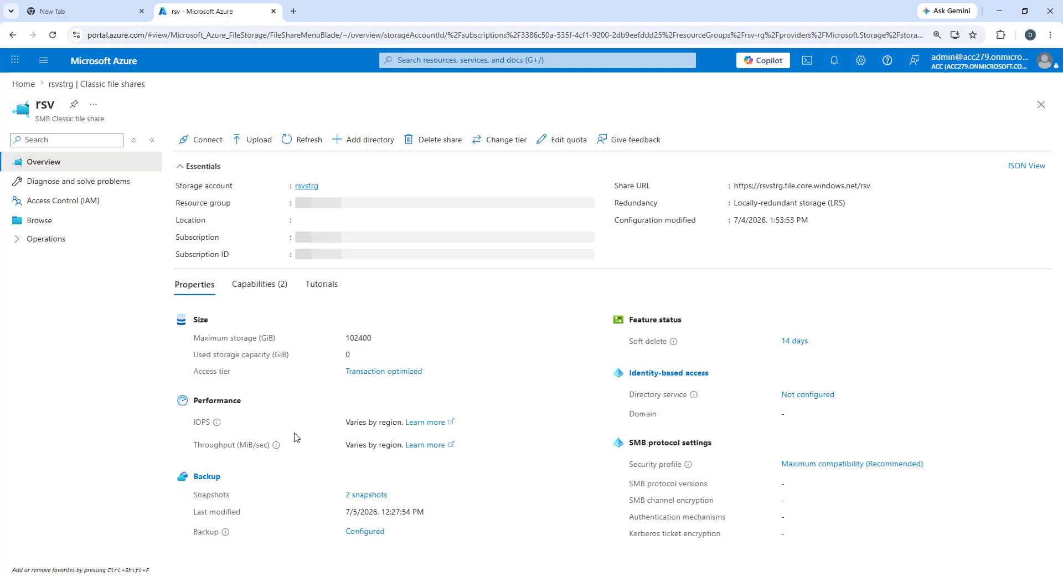
left_click(38, 222)
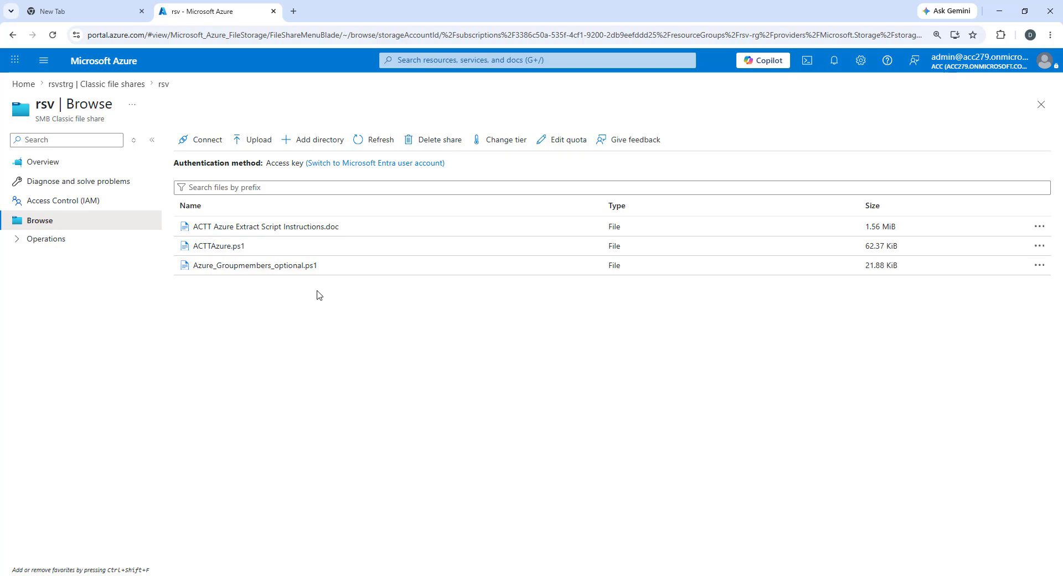
Step: View the rsv share's snapshots, inspect the files in the 2026-07-05T06:57:54.0000000Z snapshot, and return to the snapshot list
left_click(120, 86)
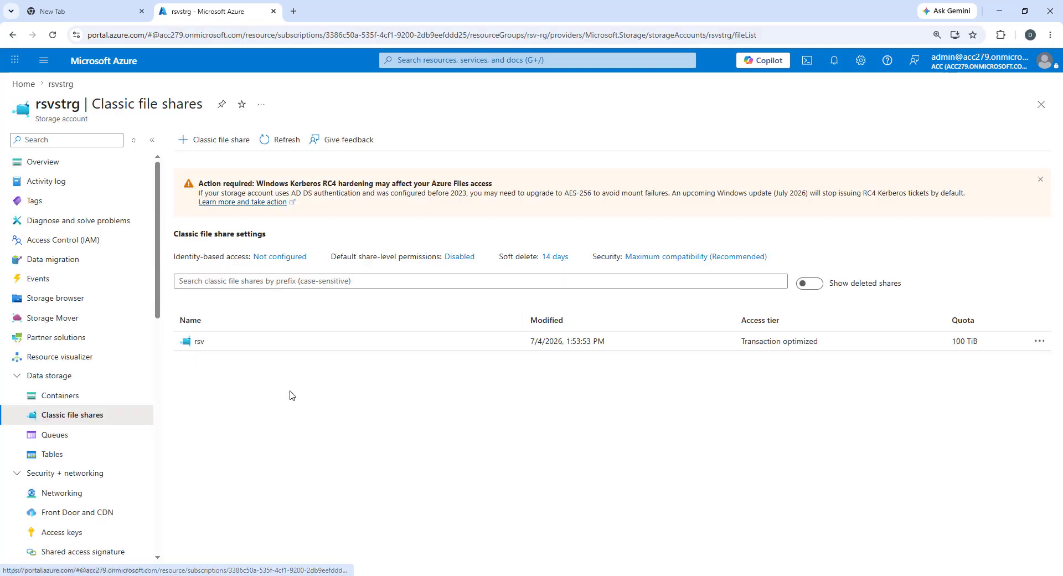
left_click(198, 341)
left_click(27, 243)
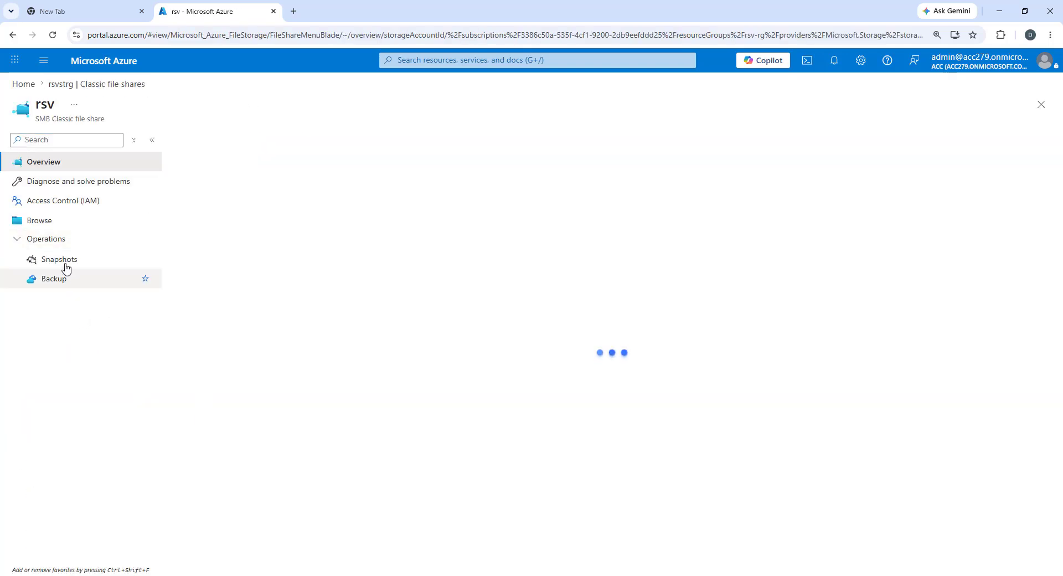
left_click(64, 263)
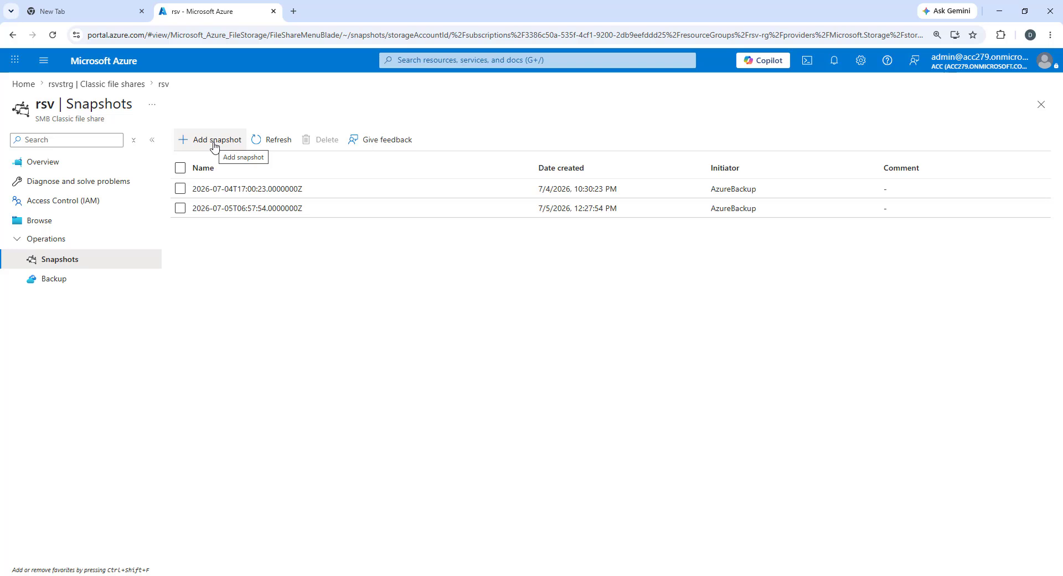
left_click(225, 213)
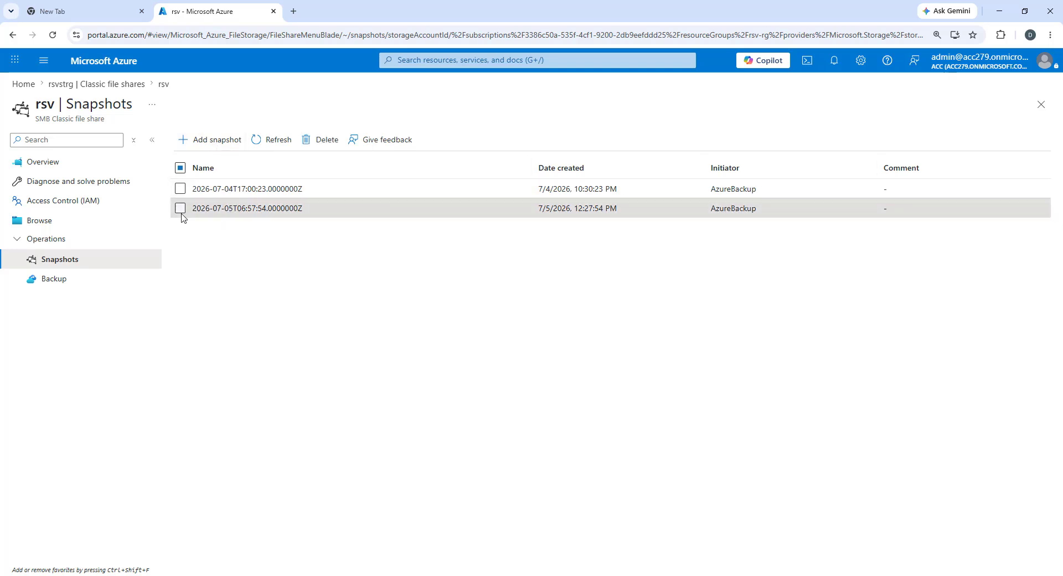
left_click(226, 209)
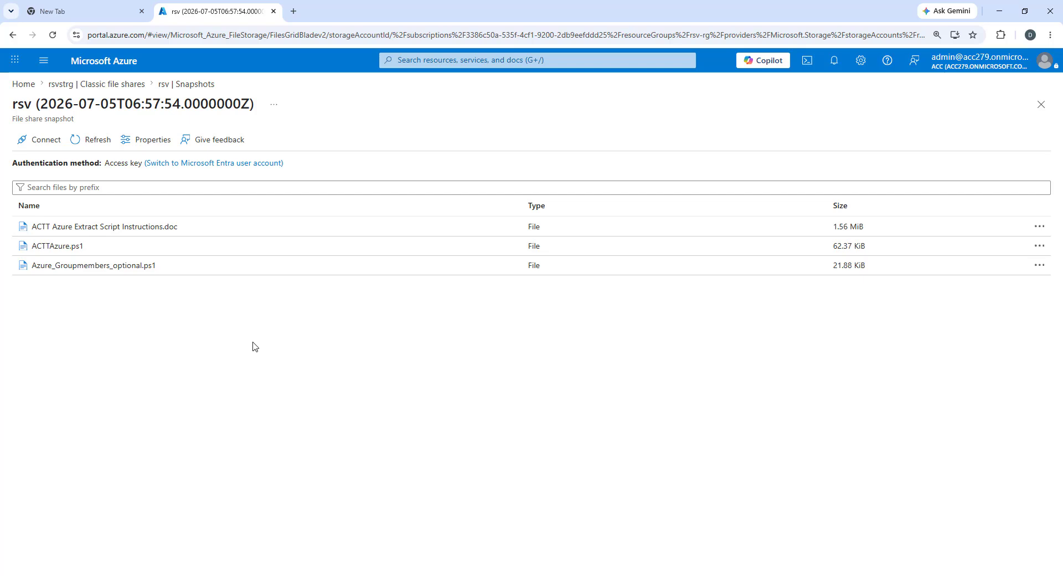
left_click(1041, 104)
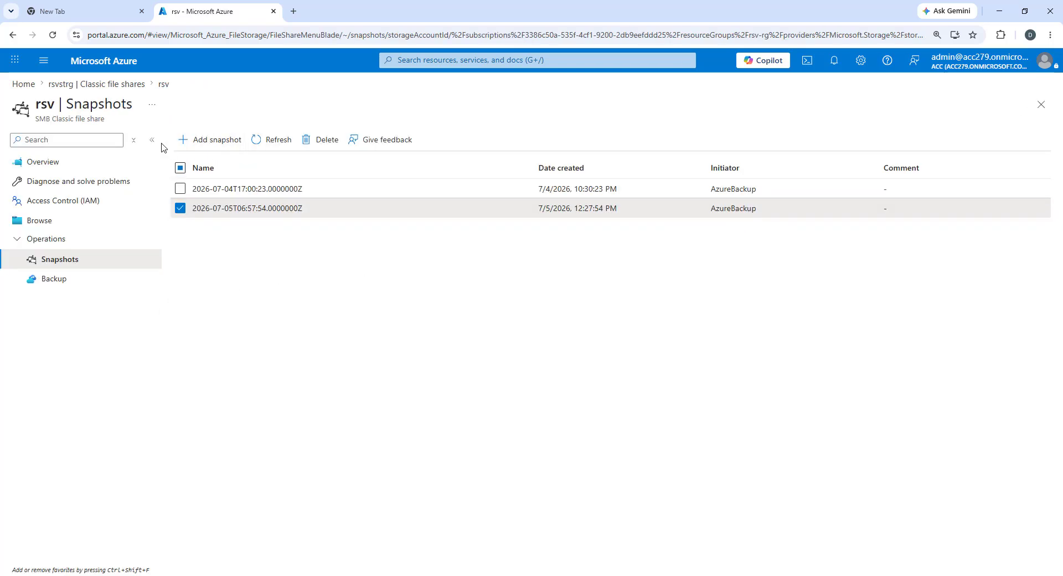